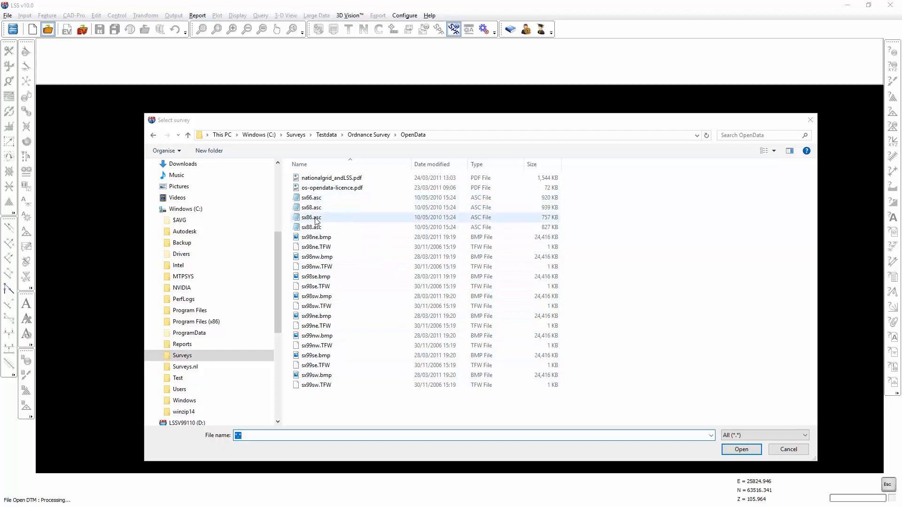
# - Examine the map image sx98ne.bmp and its companion georeference file sx98ne.TFW in the OpenData folder
pyautogui.doubleClick(316, 237)
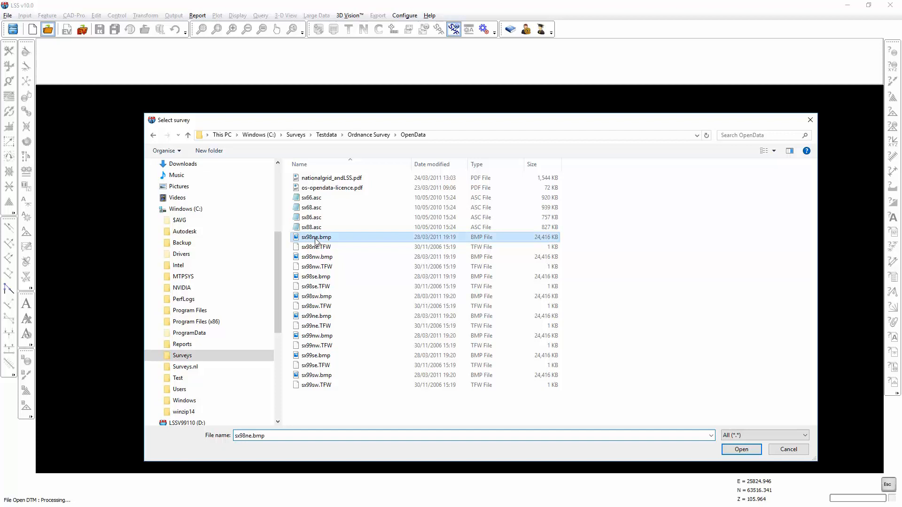
pyautogui.scroll(5, 462, 241)
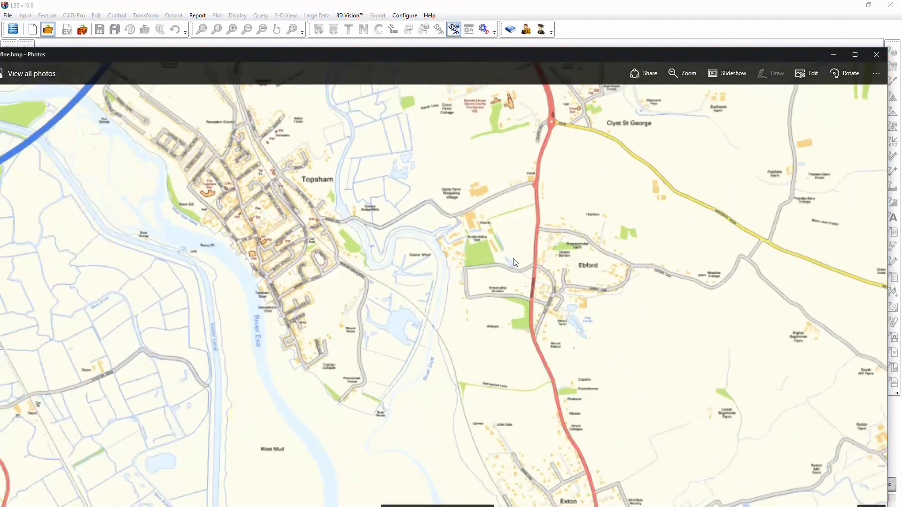
pyautogui.scroll(-5, 515, 264)
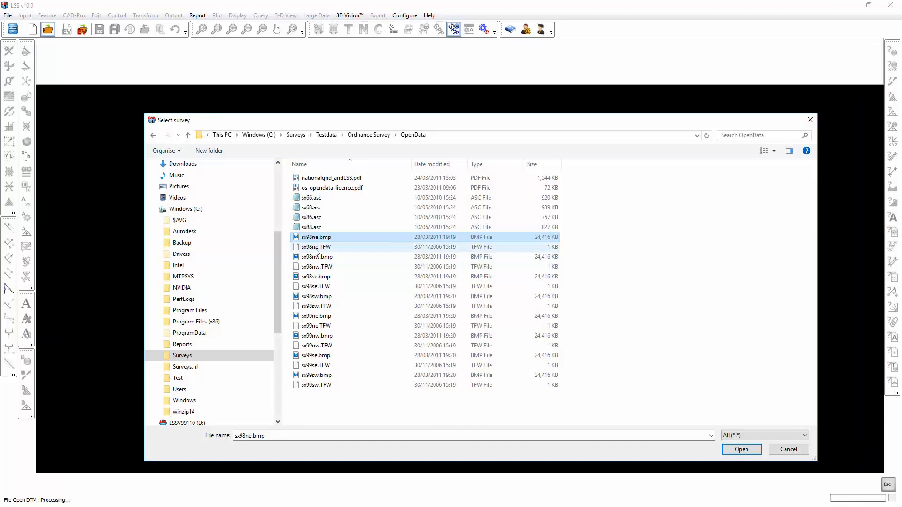
pyautogui.click(316, 248)
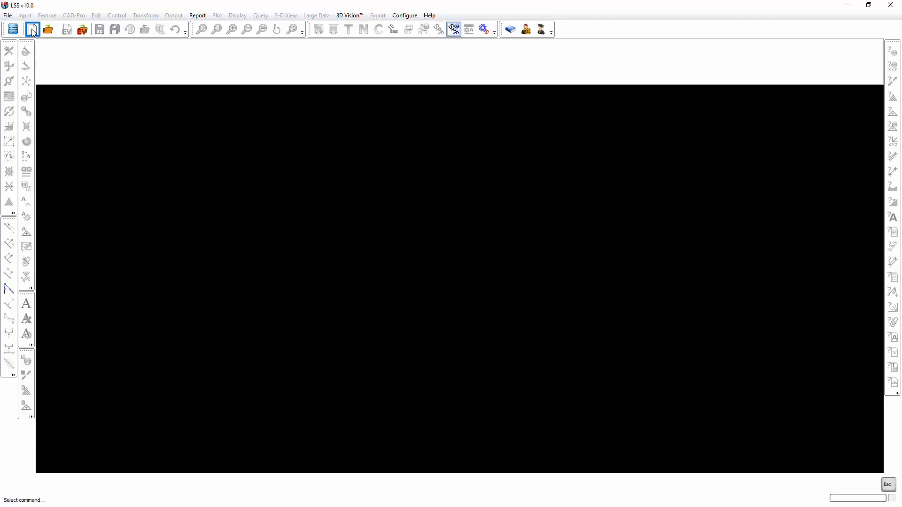
# - Create a new DTM survey named sx88 in the OpenData folder, based on the PROTOTYPE.LSS prototype
pyautogui.click(32, 31)
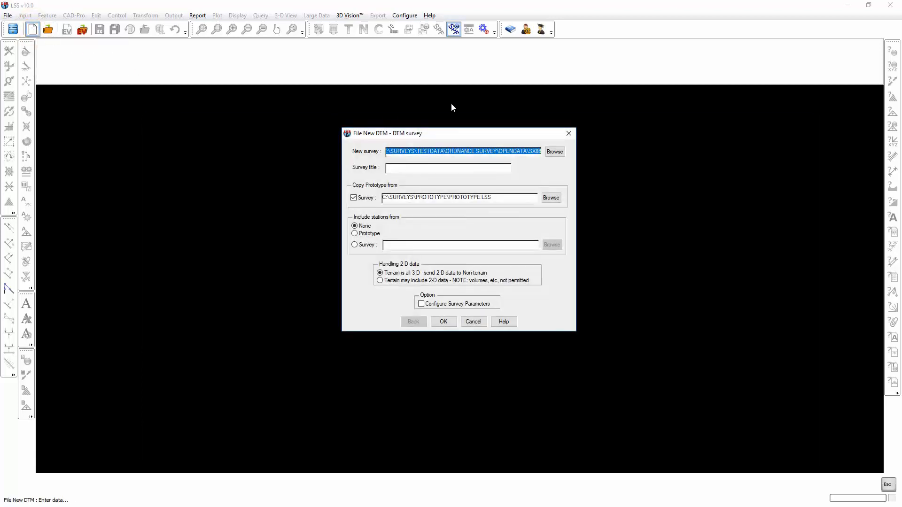
pyautogui.click(555, 151)
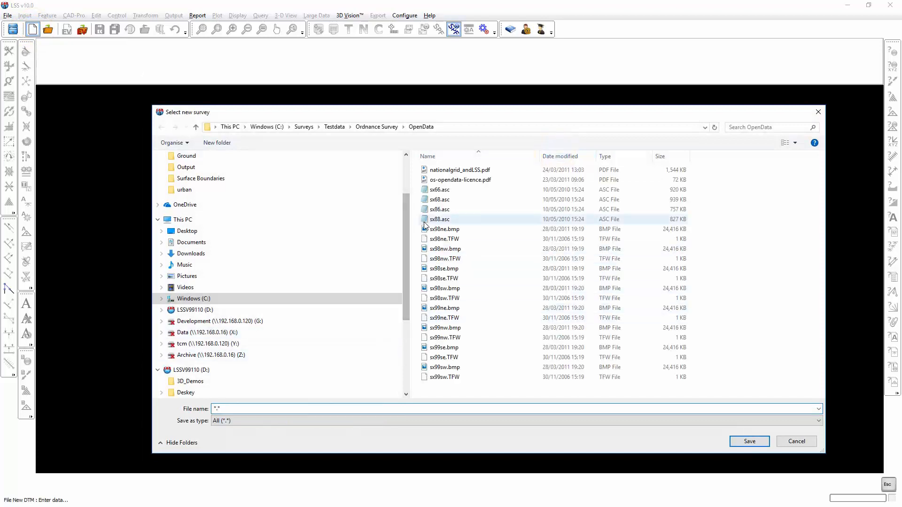
pyautogui.doubleClick(433, 220)
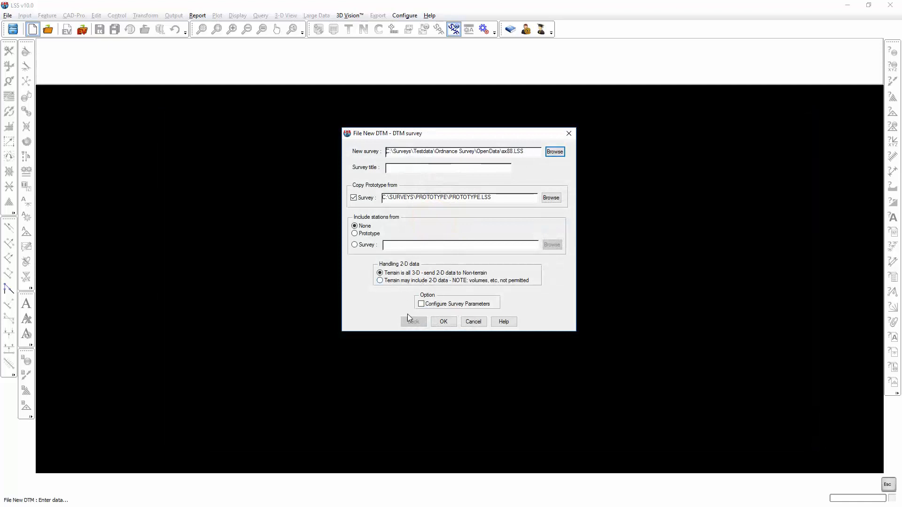
pyautogui.click(443, 322)
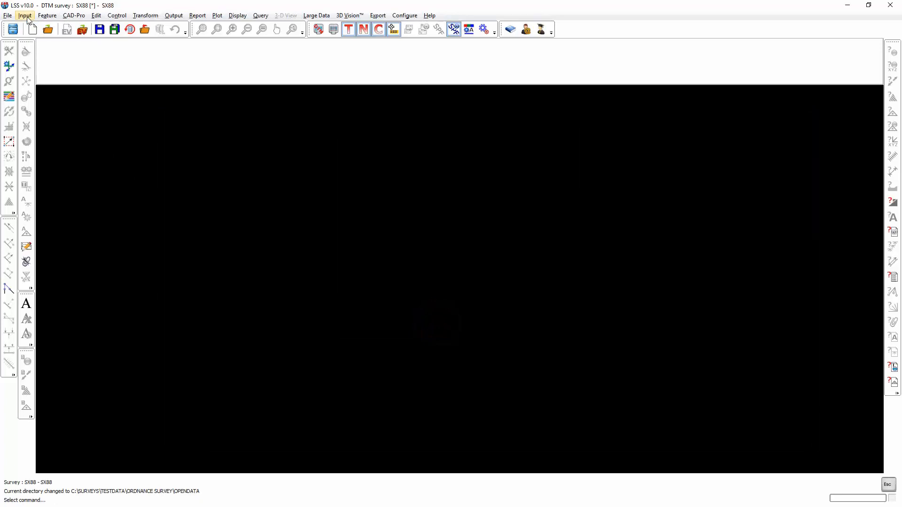
# - Convert the ESRI Ascii Grid file sx88.asc without sampling into a load file for the survey
pyautogui.click(25, 15)
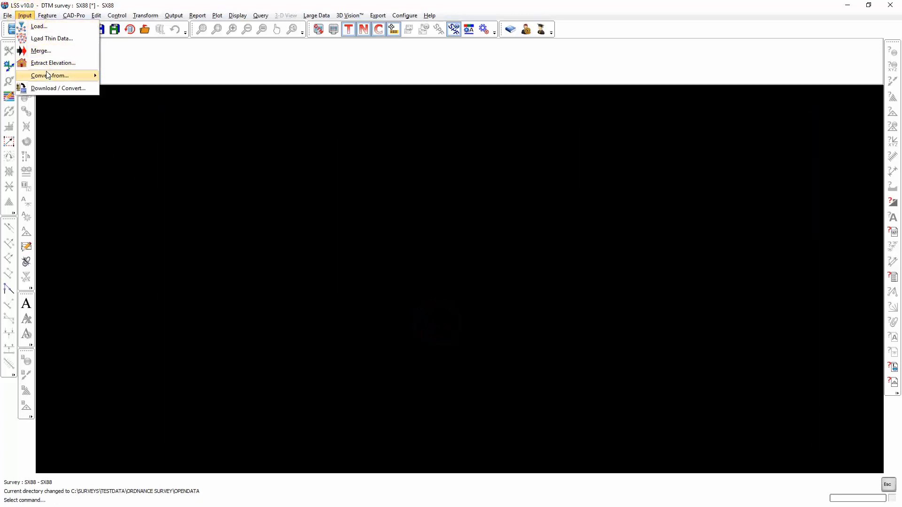
pyautogui.moveTo(49, 77)
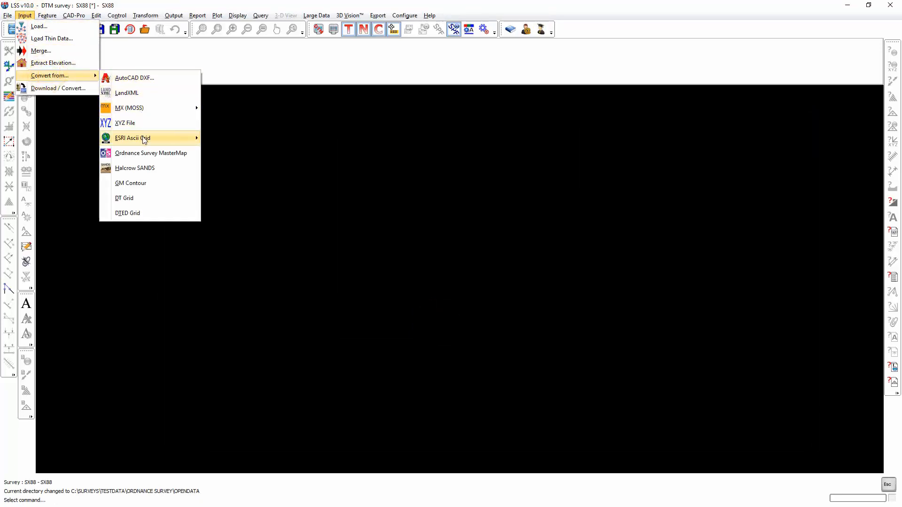
pyautogui.moveTo(141, 137)
pyautogui.click(229, 139)
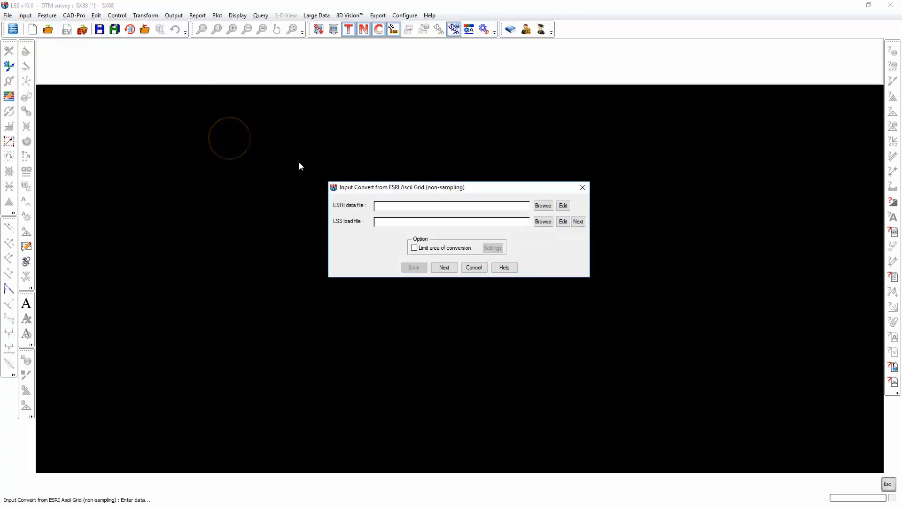
pyautogui.click(544, 207)
pyautogui.doubleClick(315, 221)
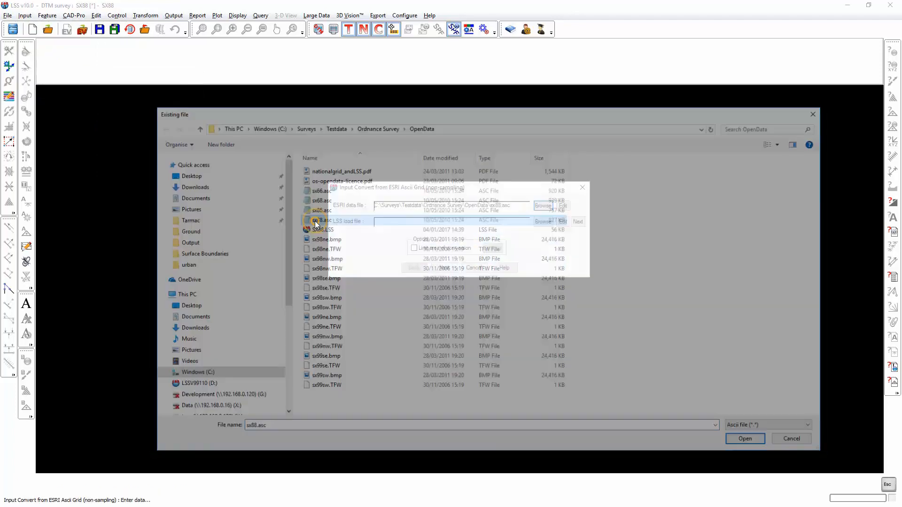
pyautogui.click(443, 268)
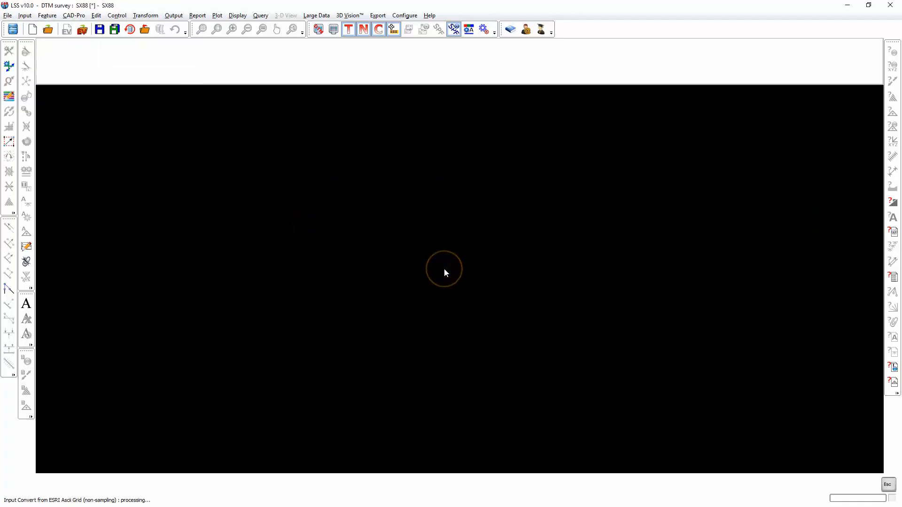
pyautogui.click(442, 264)
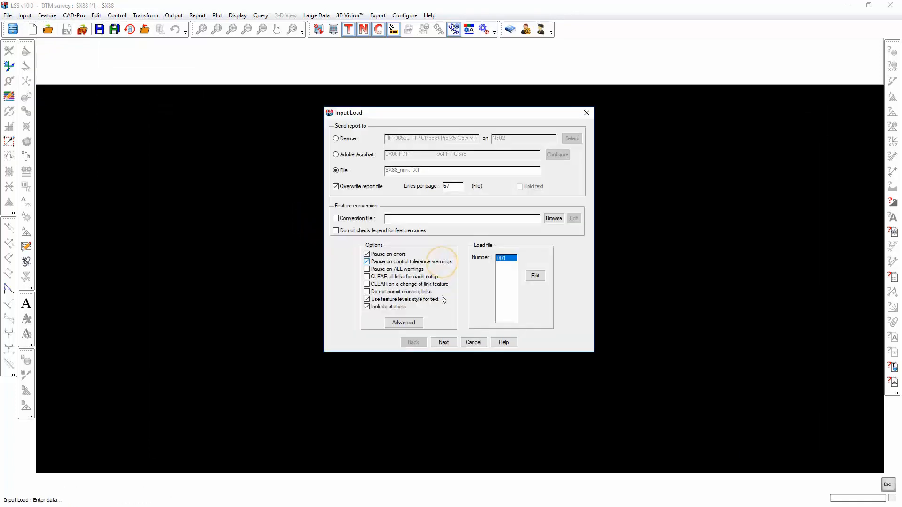
# - Load the converted file 001 into the SX88 survey with the default options and save the survey
pyautogui.click(444, 342)
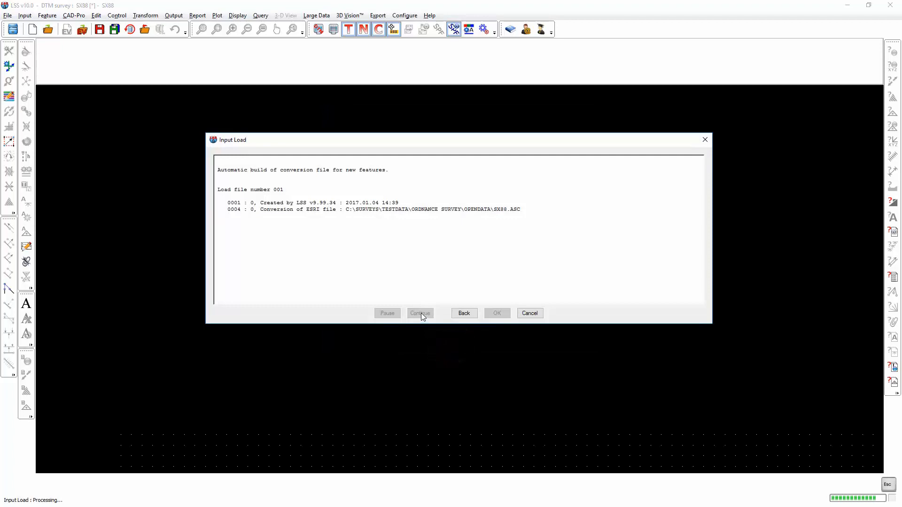
pyautogui.click(421, 313)
pyautogui.click(499, 313)
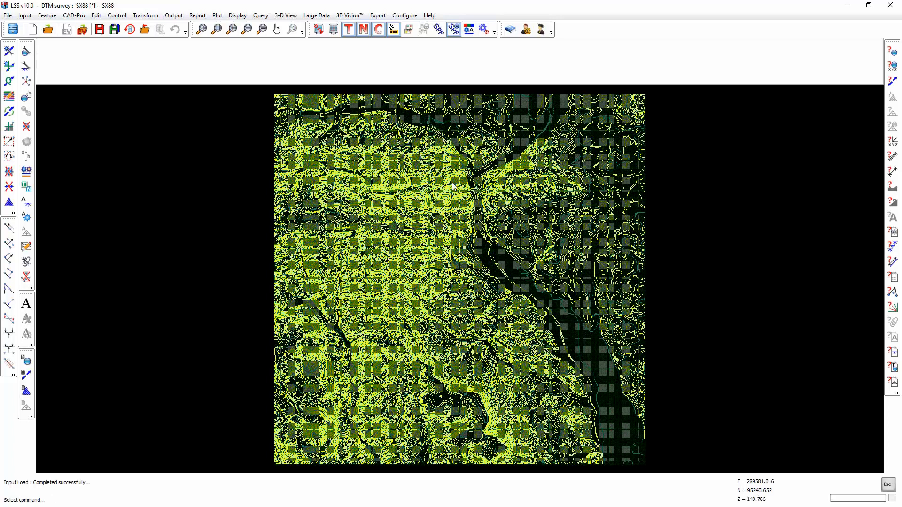
pyautogui.click(99, 30)
pyautogui.click(444, 282)
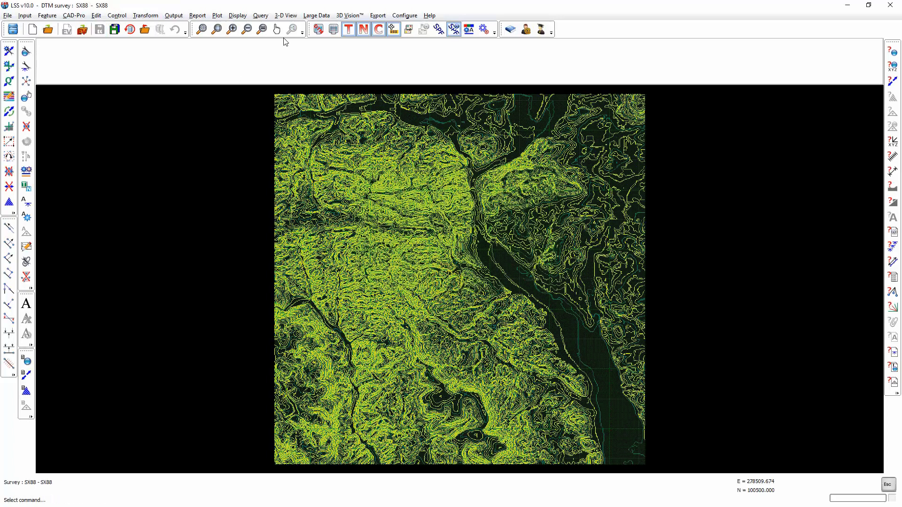
# - Enable a background image for the DTM display, using image position file drape with all BMP files added
pyautogui.click(318, 31)
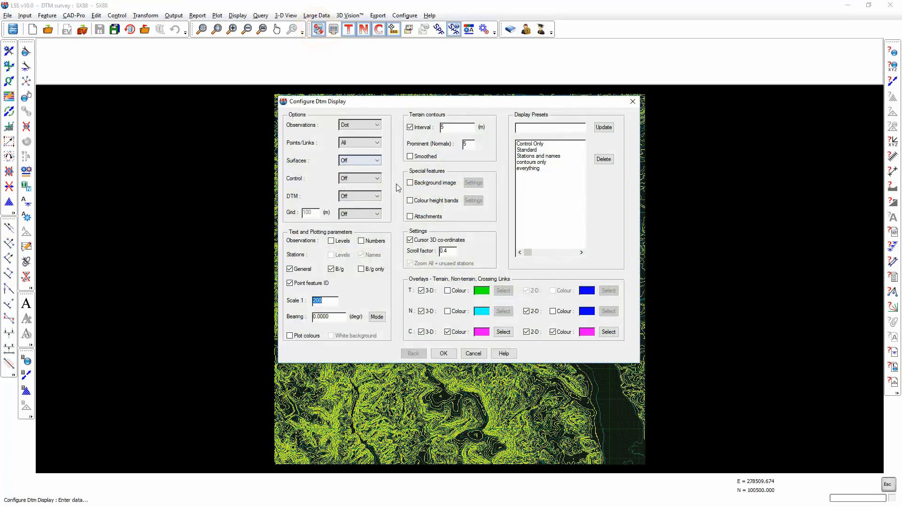
pyautogui.click(410, 183)
pyautogui.click(473, 183)
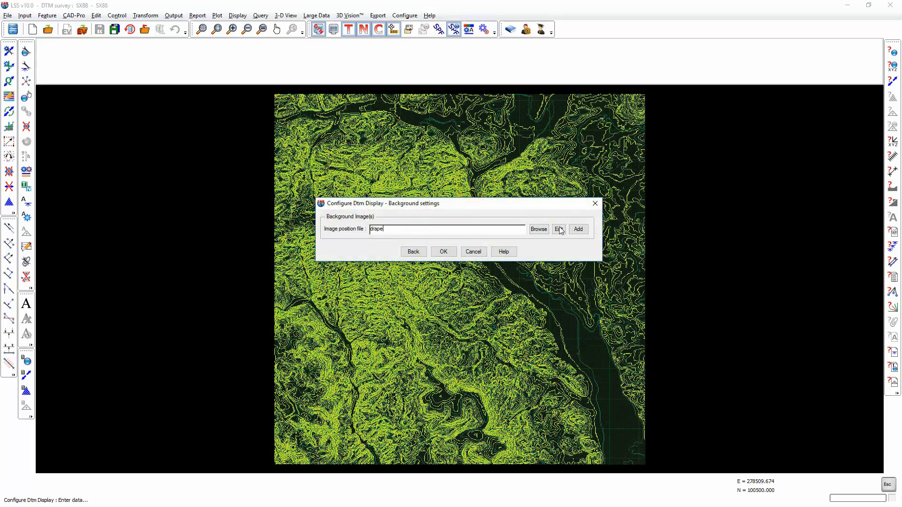
pyautogui.click(578, 229)
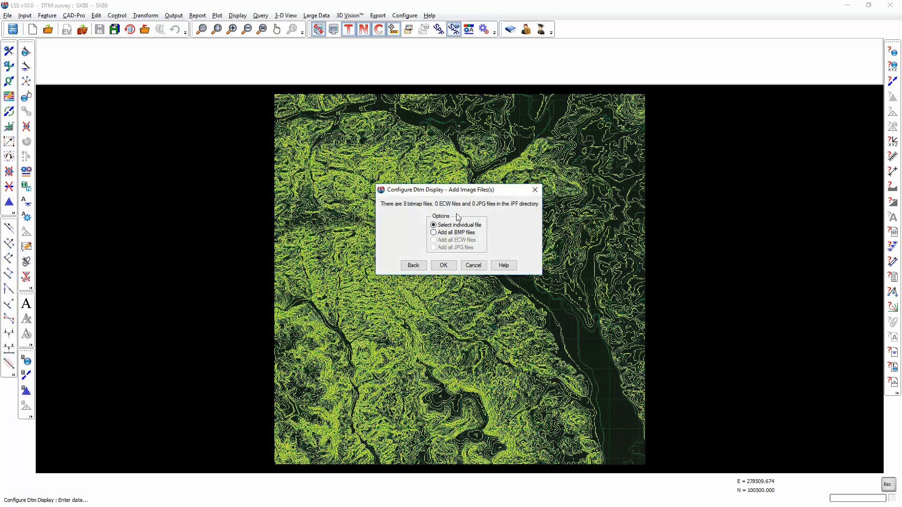
pyautogui.click(433, 232)
pyautogui.click(444, 266)
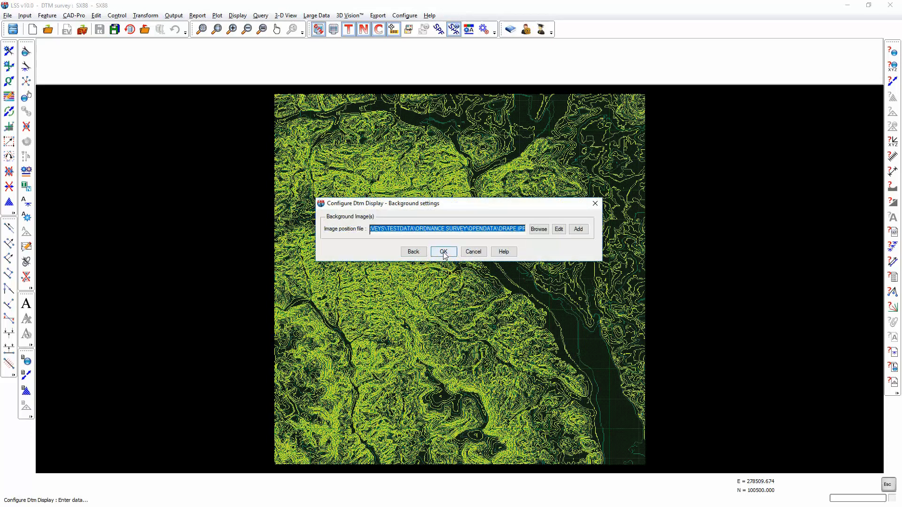
pyautogui.click(443, 252)
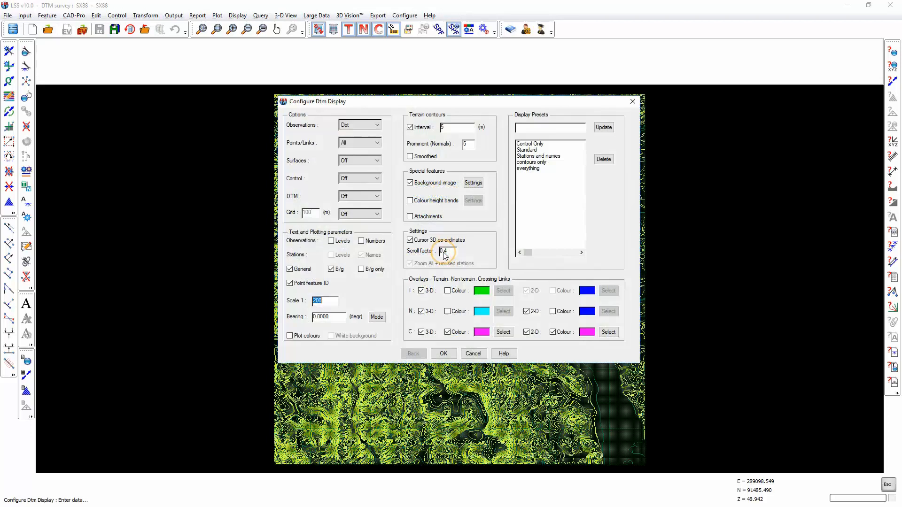
pyautogui.click(445, 352)
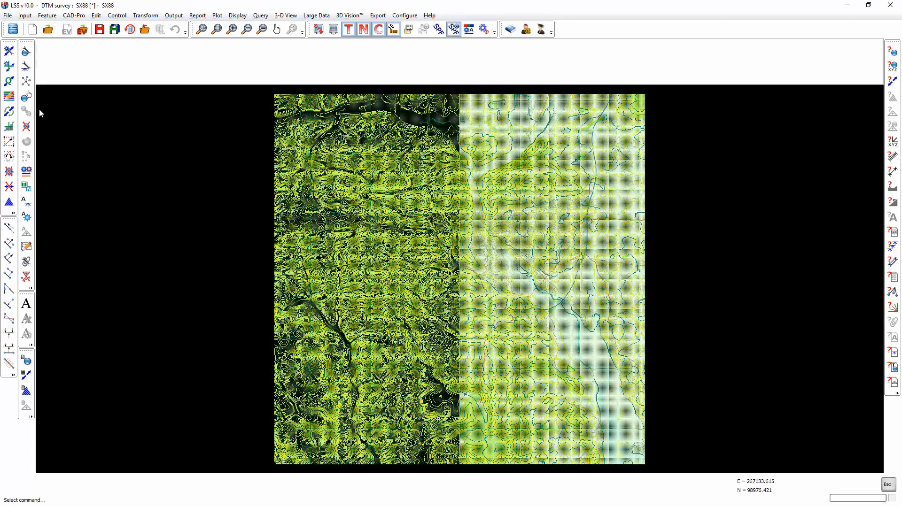
# - Query a user-defined section running from north of the main road, across Stoke Woods, to the housing in the south
pyautogui.click(216, 29)
pyautogui.moveTo(462, 150); pyautogui.dragTo(562, 196)
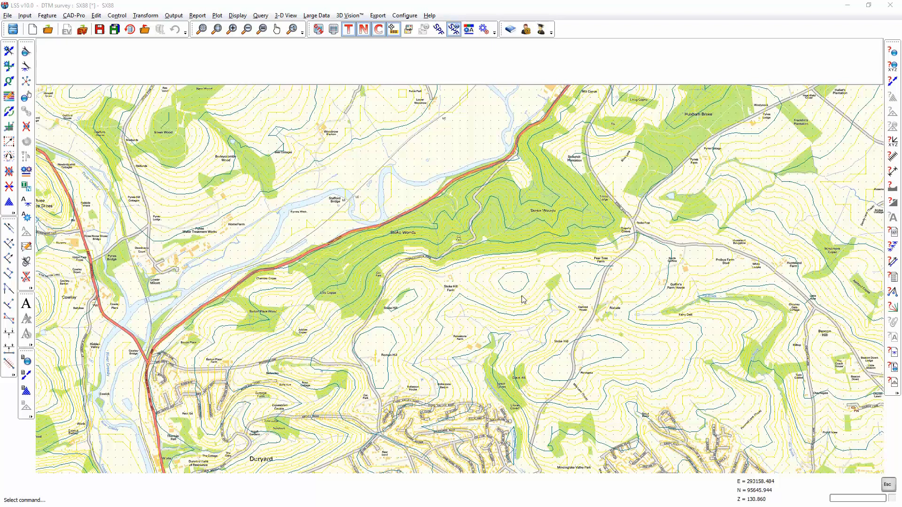
pyautogui.click(891, 189)
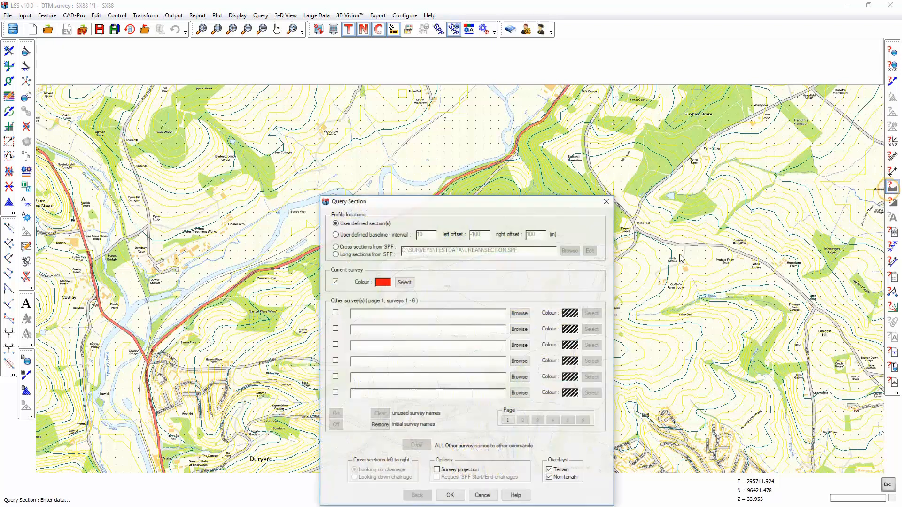
pyautogui.click(455, 492)
pyautogui.click(419, 141)
pyautogui.click(472, 448)
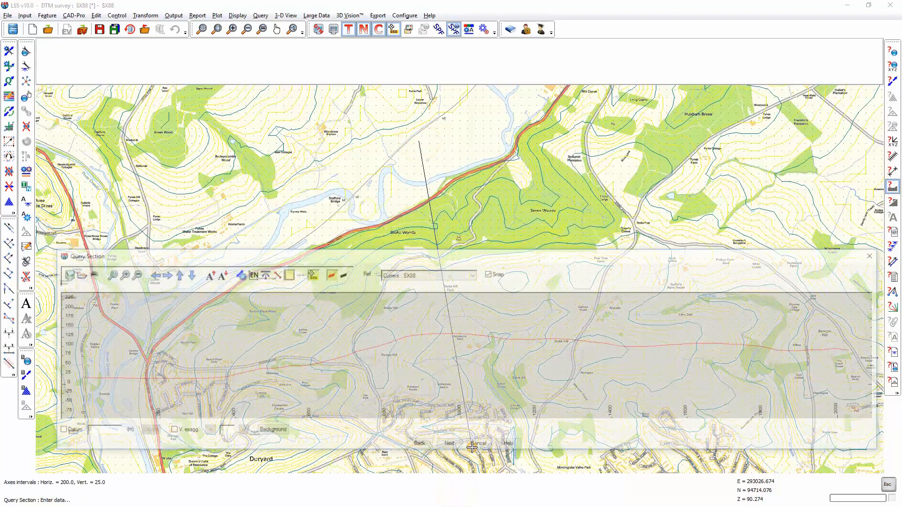
# - Examine the terrain profile along the section up close and close the section query
pyautogui.scroll(2, 403, 348)
pyautogui.moveTo(452, 339); pyautogui.dragTo(397, 374, button='middle')
pyautogui.moveTo(556, 375); pyautogui.dragTo(418, 376, button='middle')
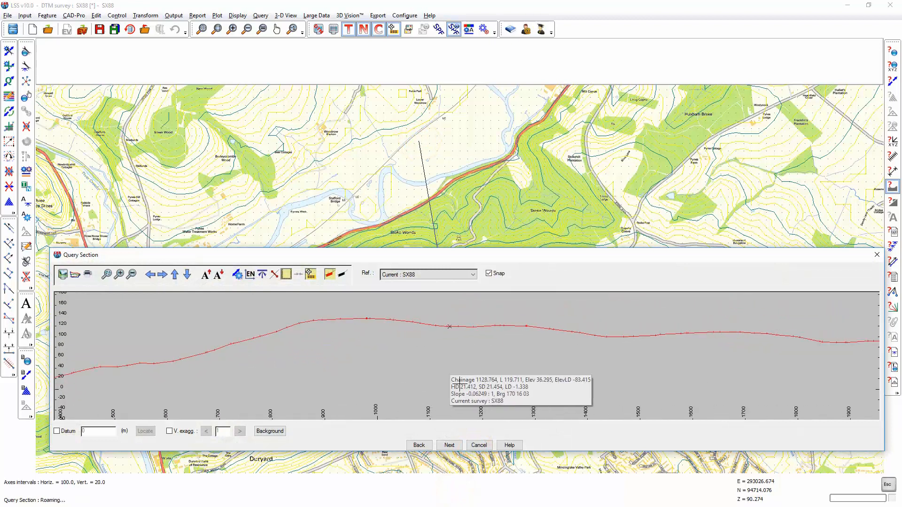
pyautogui.click(477, 446)
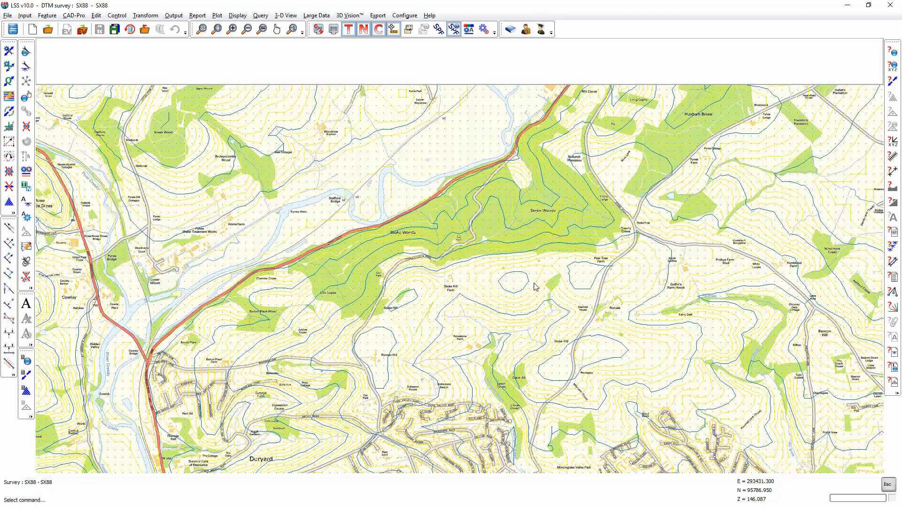
# - Add a new point feature P40T to the legend with the description "40m turbine"
pyautogui.click(468, 29)
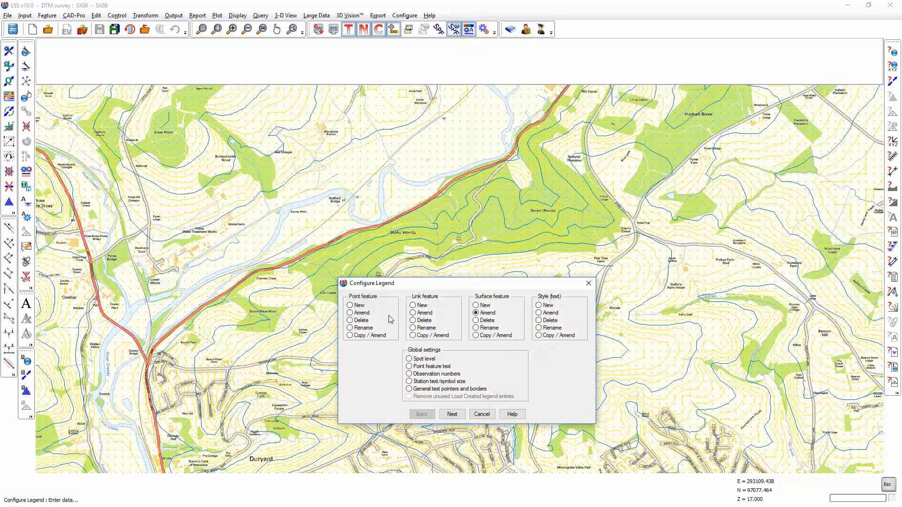
pyautogui.click(350, 306)
pyautogui.click(452, 414)
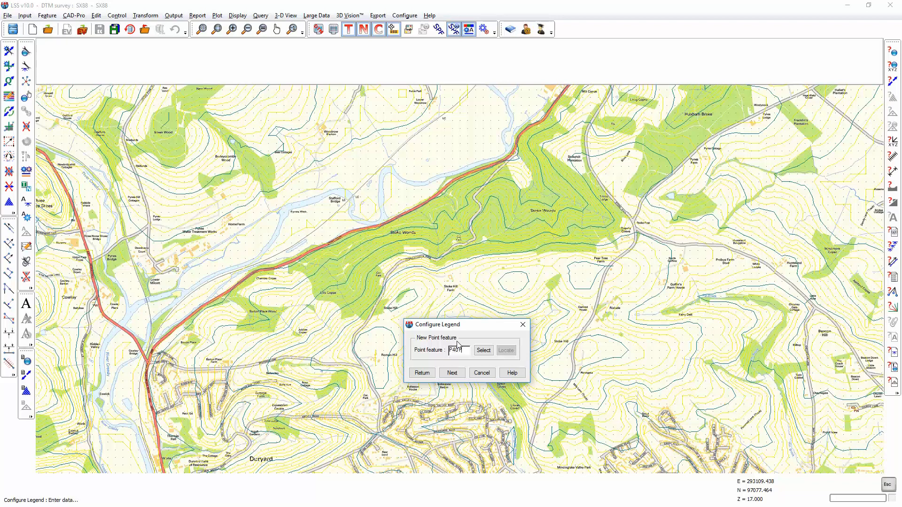
pyautogui.click(452, 373)
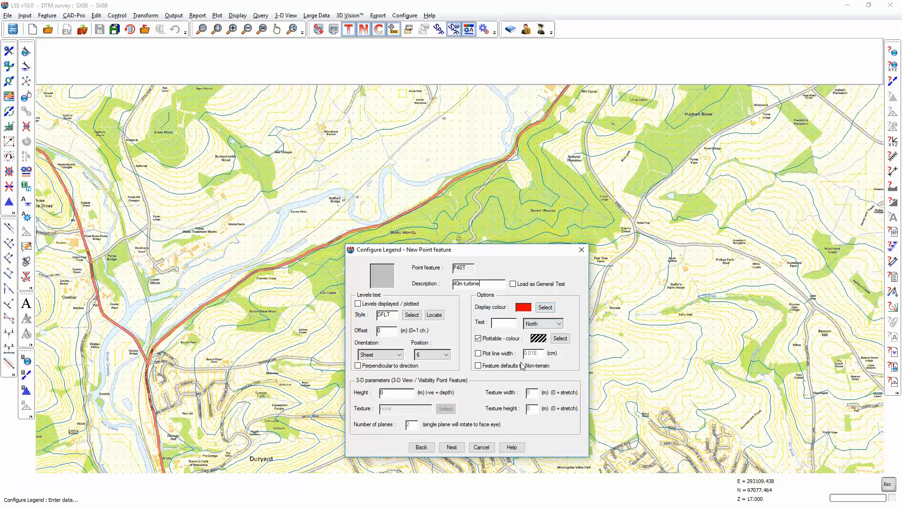
# - Make the turbine feature default to Non-terrain and set its 3-D height to 40 m
pyautogui.click(478, 367)
pyautogui.doubleClick(397, 394)
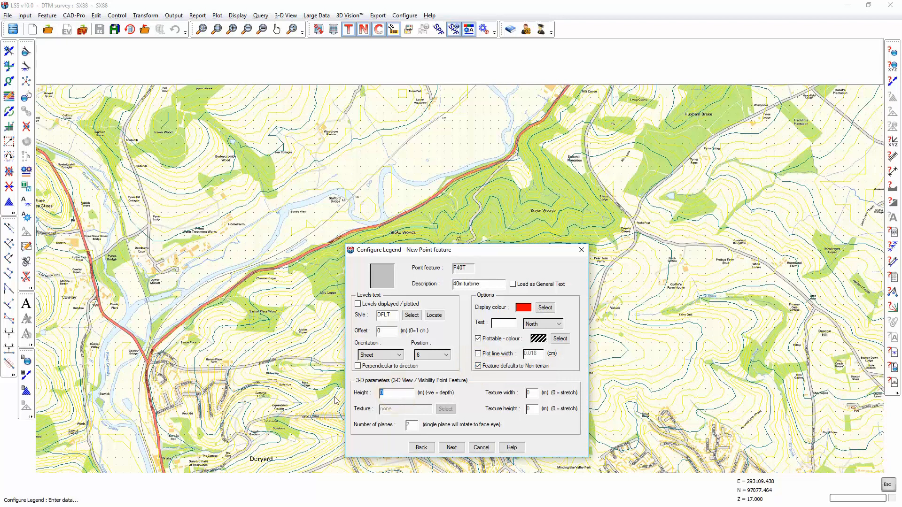
pyautogui.write('4')
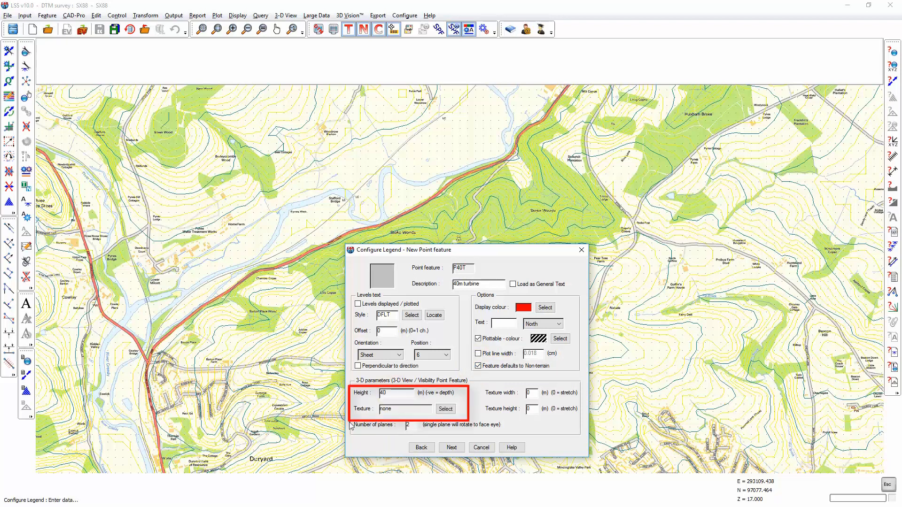
# - Assign the L_TURBINE1 texture to the turbine feature, edit its number of planes and proceed to the symbol settings
pyautogui.click(446, 410)
pyautogui.scroll(-12, 464, 324)
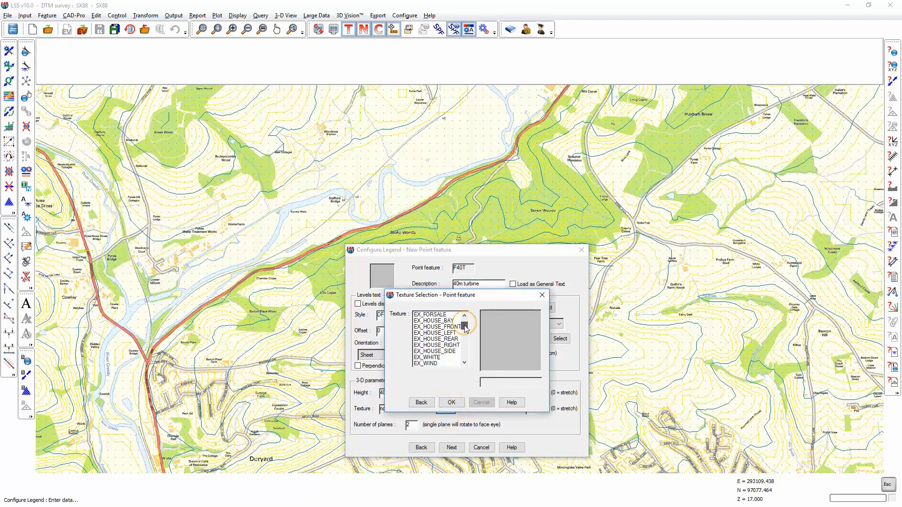
pyautogui.click(429, 327)
pyautogui.click(429, 327)
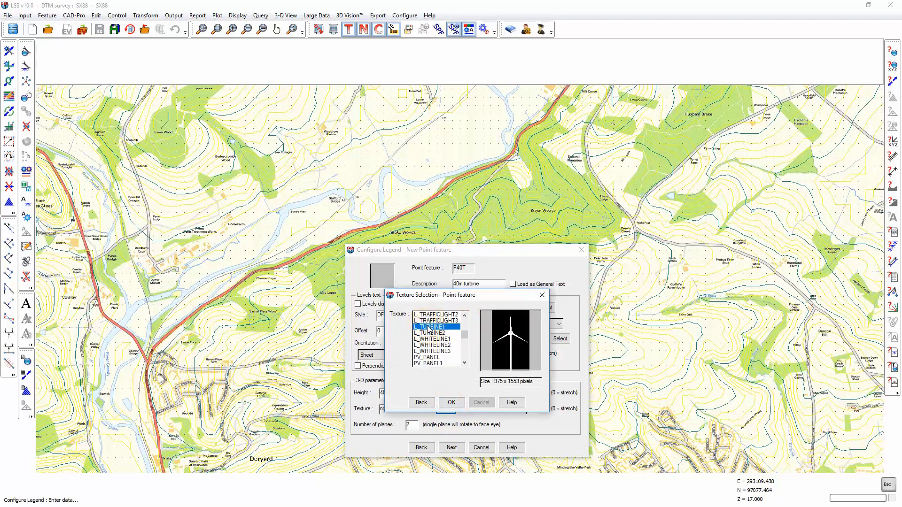
pyautogui.click(452, 403)
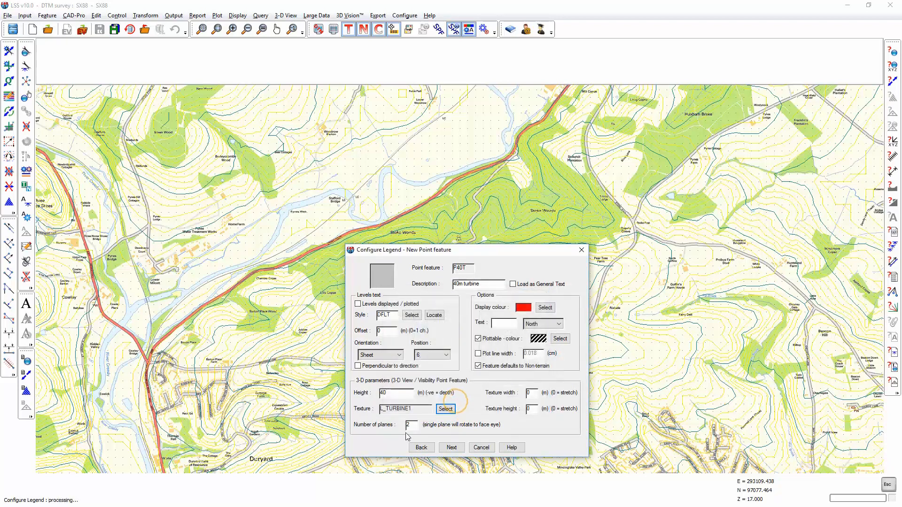
pyautogui.moveTo(413, 425); pyautogui.dragTo(364, 424)
pyautogui.click(451, 448)
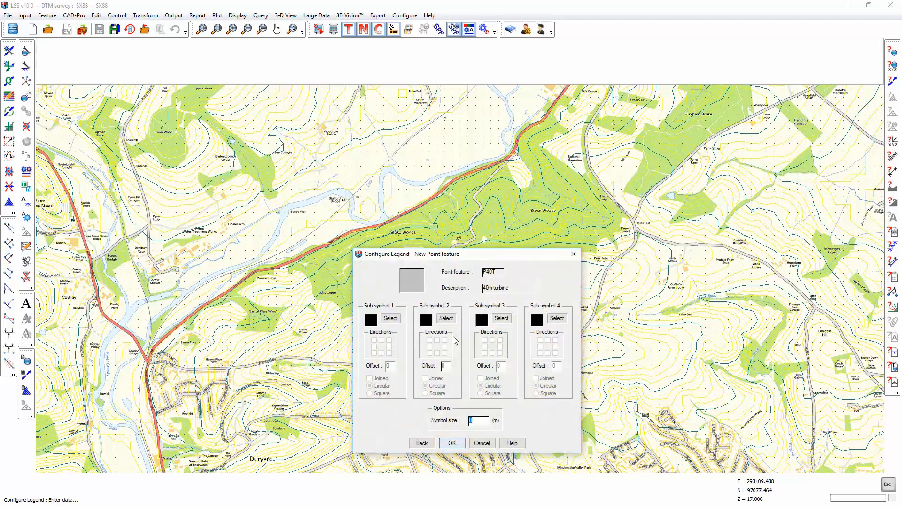
# - Use the largest diamond, symbol 66, as Sub-symbol 1 with only its north direction enabled
pyautogui.click(385, 321)
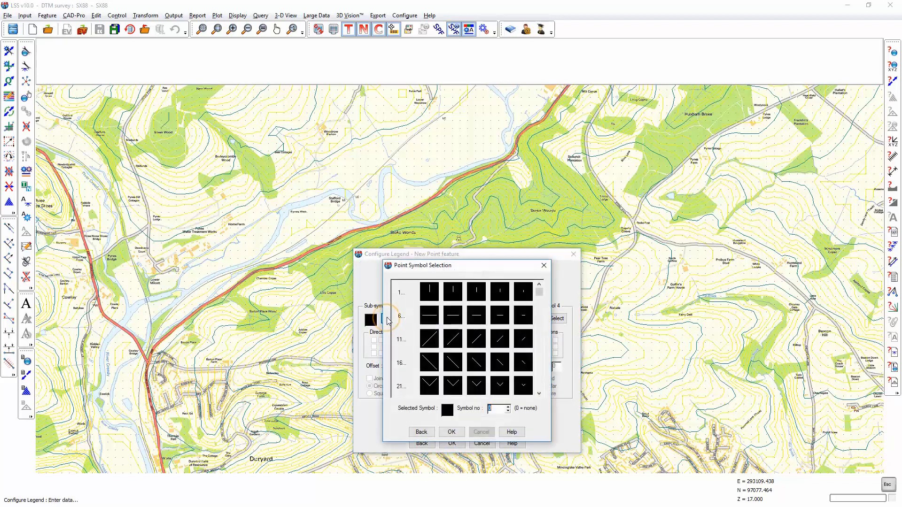
pyautogui.click(539, 382)
pyautogui.click(538, 382)
pyautogui.click(430, 363)
pyautogui.click(452, 432)
pyautogui.click(381, 340)
# - Use the medium diagonal cross, symbol 58, as Sub-symbol 2 with only its north direction enabled
pyautogui.click(446, 319)
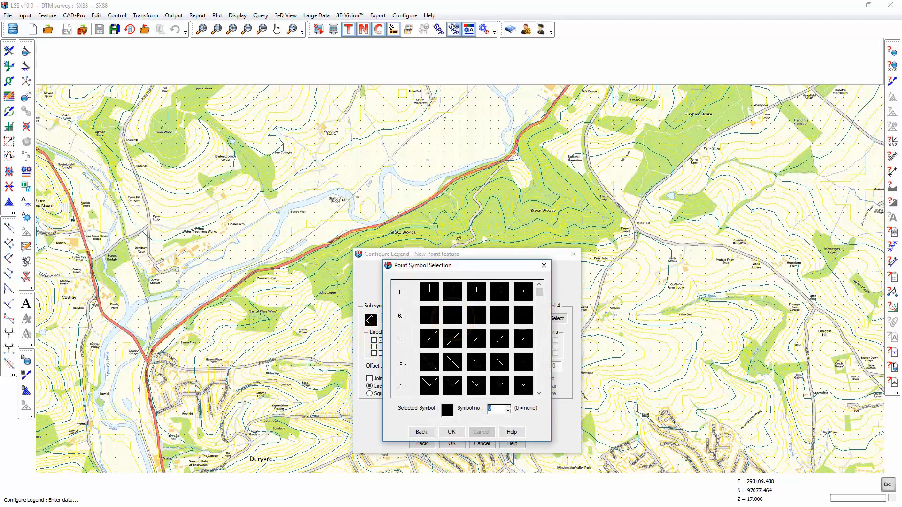
pyautogui.click(539, 383)
pyautogui.click(539, 383)
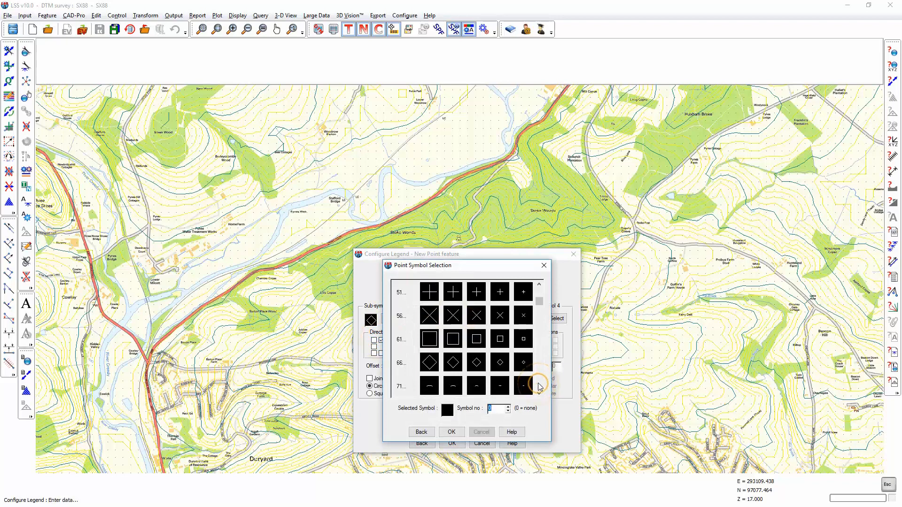
pyautogui.click(476, 315)
pyautogui.click(451, 432)
pyautogui.click(437, 340)
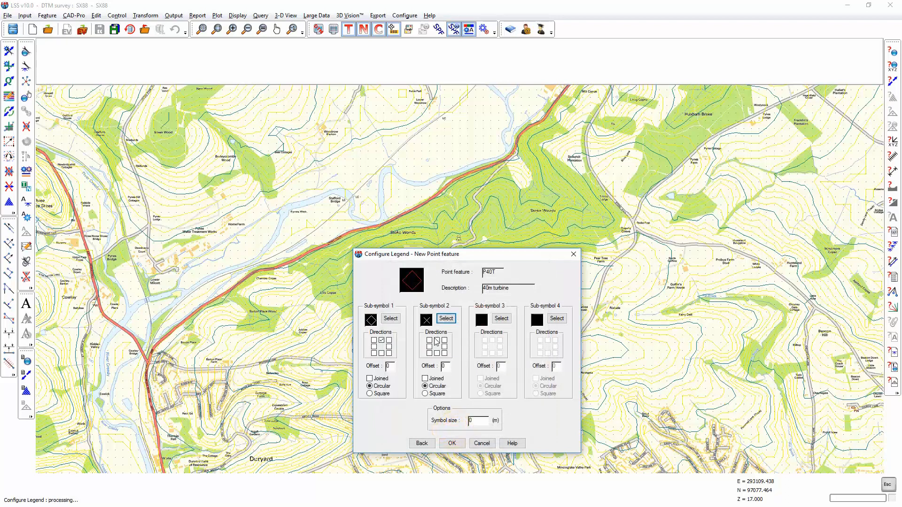
# - Set the turbine symbol size to 15 m, create the feature and finish the legend configuration
pyautogui.doubleClick(478, 419)
pyautogui.write('15')
pyautogui.click(452, 444)
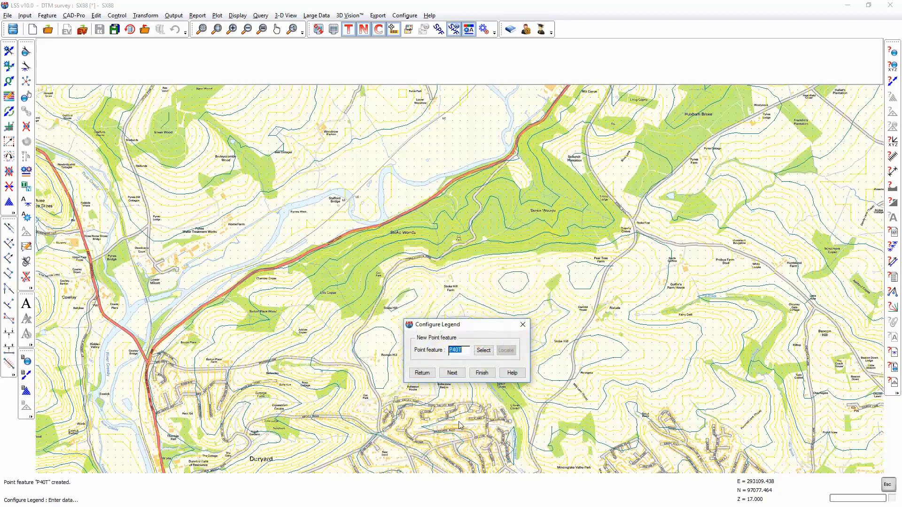
pyautogui.click(483, 368)
pyautogui.click(453, 368)
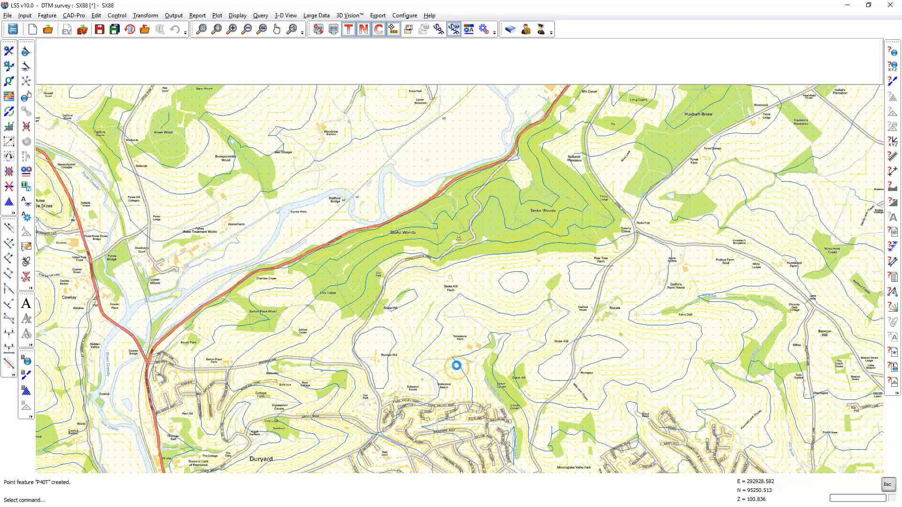
# - Insert three P40T 40m turbine points in a triangle inside the closed hilltop contour east of Stoke Hill Farm
pyautogui.click(9, 65)
pyautogui.click(57, 65)
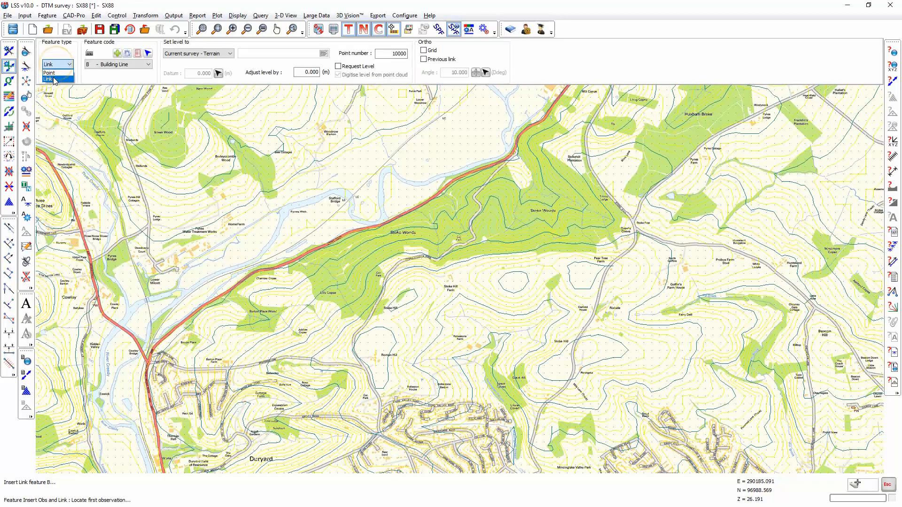
pyautogui.click(49, 73)
pyautogui.click(120, 66)
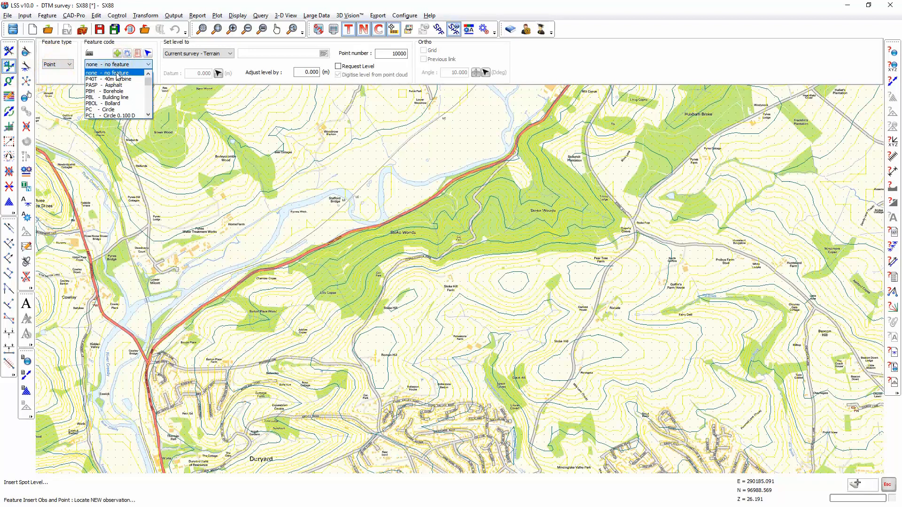
pyautogui.click(117, 79)
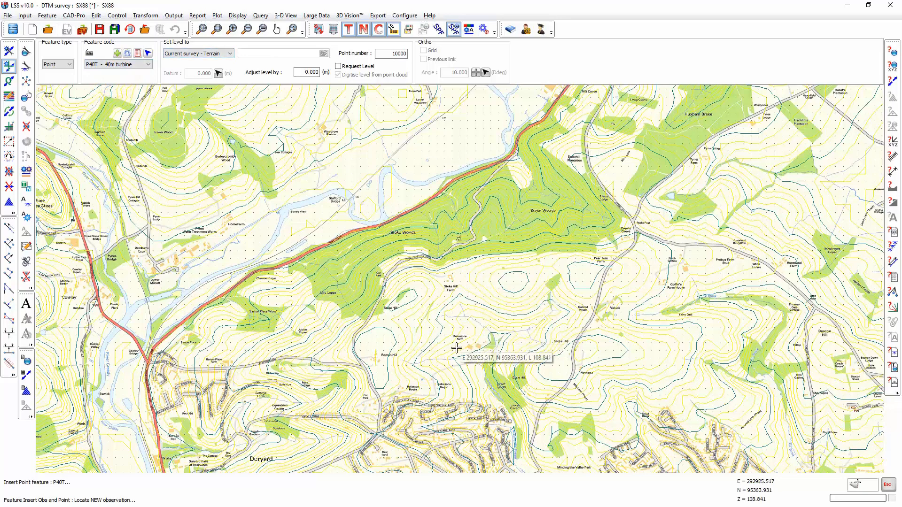
pyautogui.scroll(4, 510, 284)
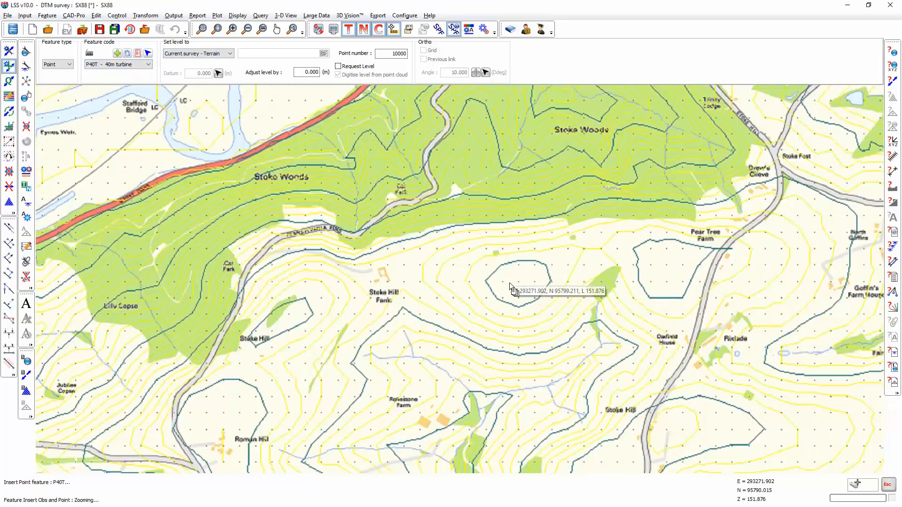
pyautogui.click(499, 273)
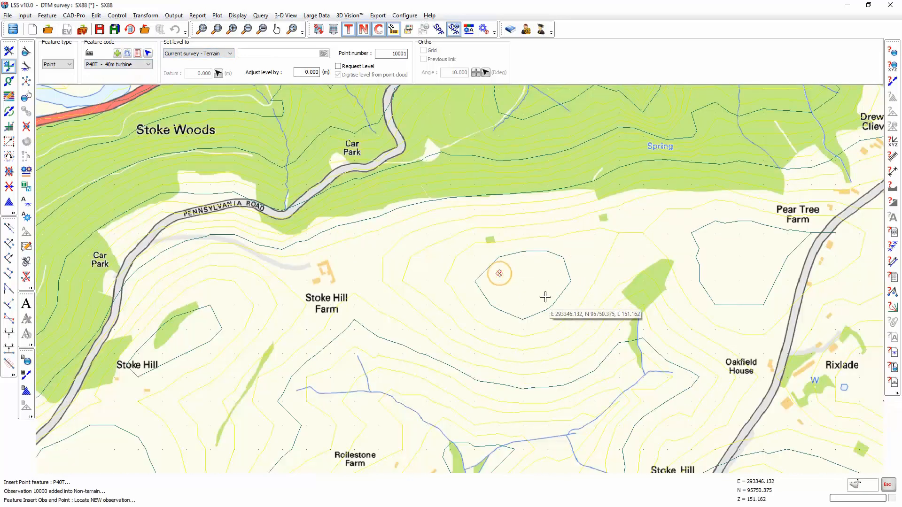
pyautogui.click(545, 274)
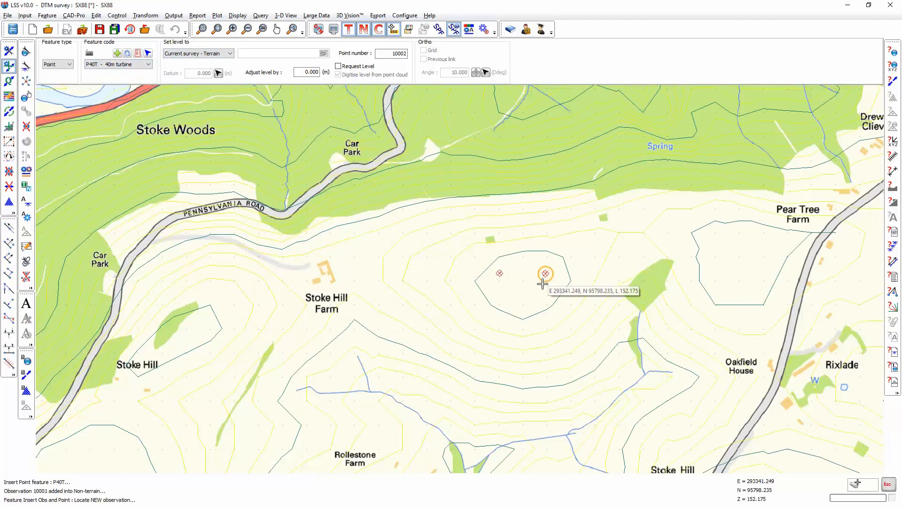
pyautogui.click(520, 294)
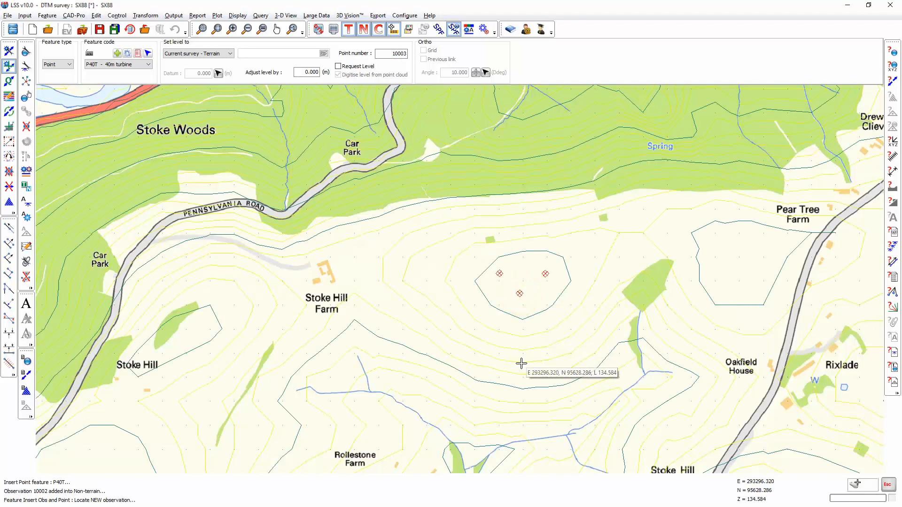
pyautogui.press('Escape')
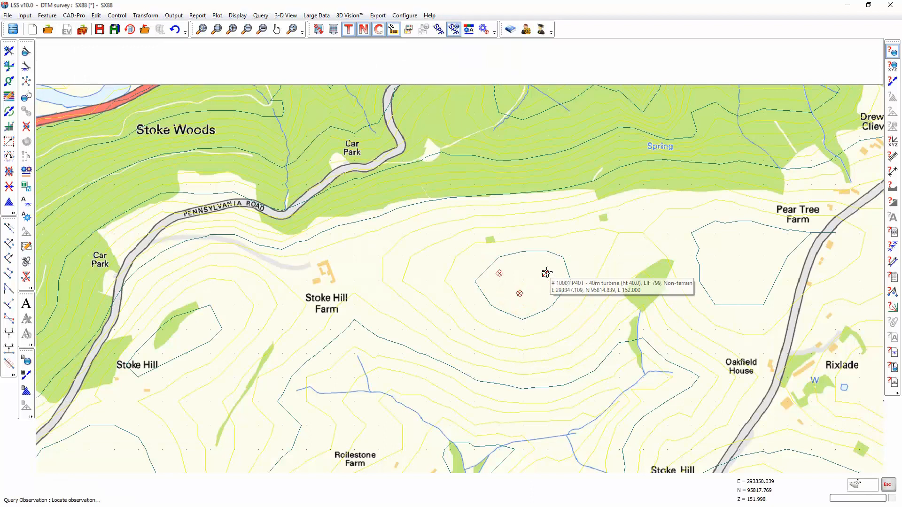
pyautogui.press('Escape')
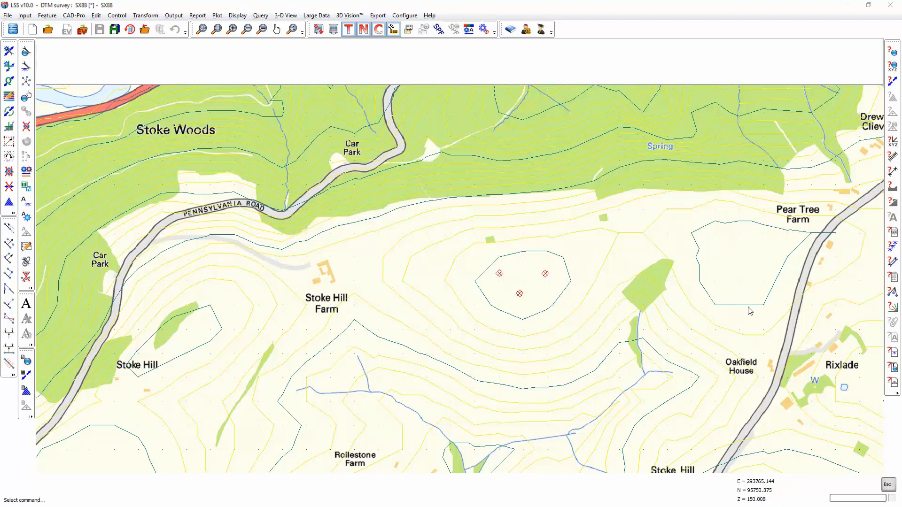
# - Query the visibility of the P40T turbines with a 1.6 m eye height from an eye-point on the slope south-west of them
pyautogui.click(892, 292)
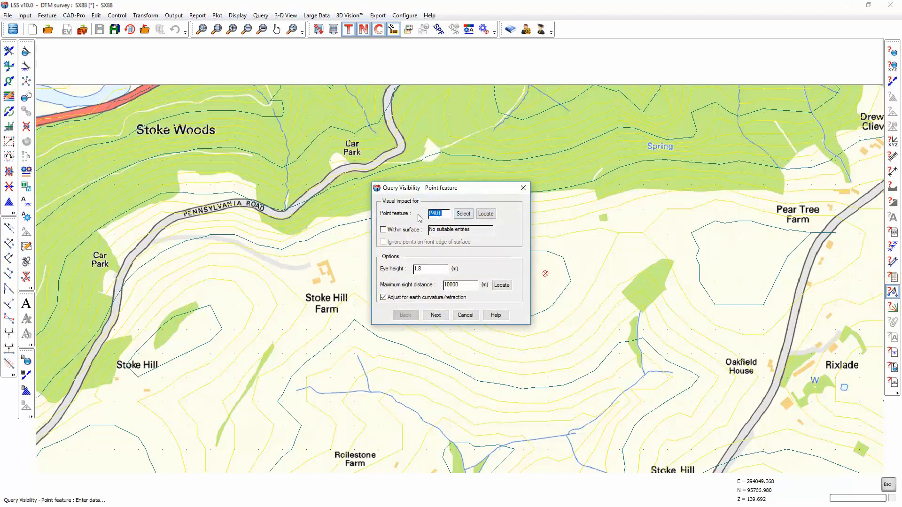
pyautogui.moveTo(446, 193); pyautogui.dragTo(344, 212)
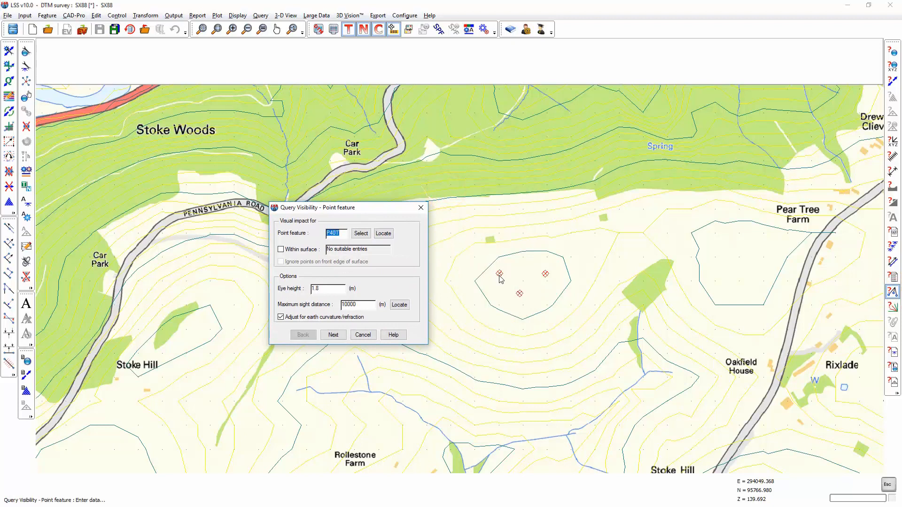
pyautogui.click(322, 288)
pyautogui.write('1')
pyautogui.doubleClick(359, 307)
pyautogui.click(334, 335)
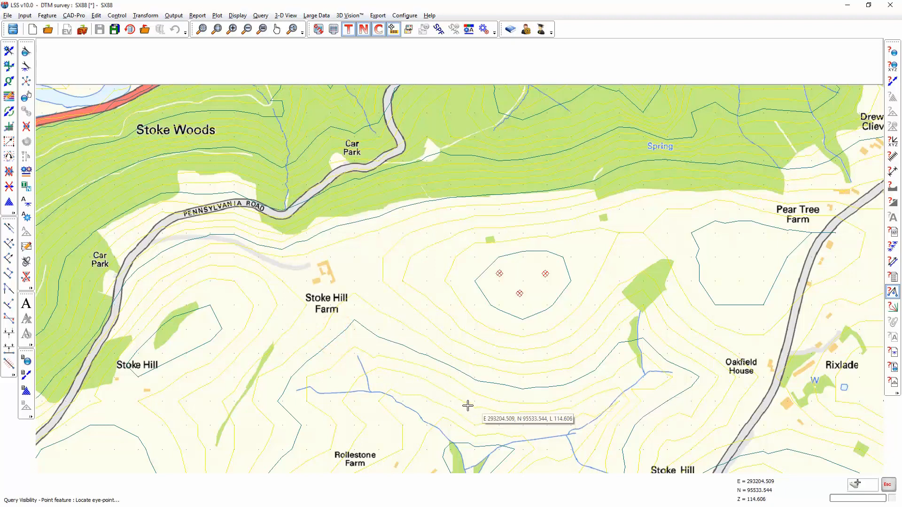
pyautogui.click(432, 386)
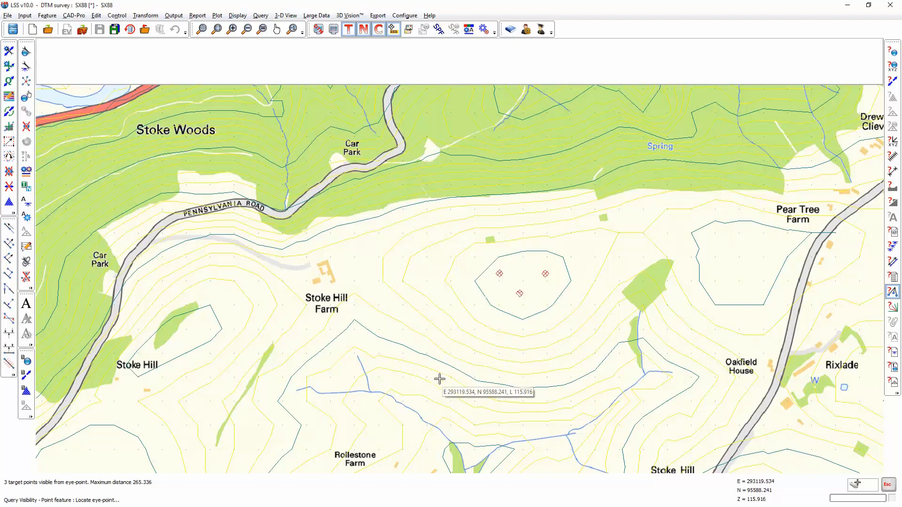
# - Set the screen background to White in the display colours configuration
pyautogui.click(484, 29)
pyautogui.click(341, 206)
pyautogui.click(334, 366)
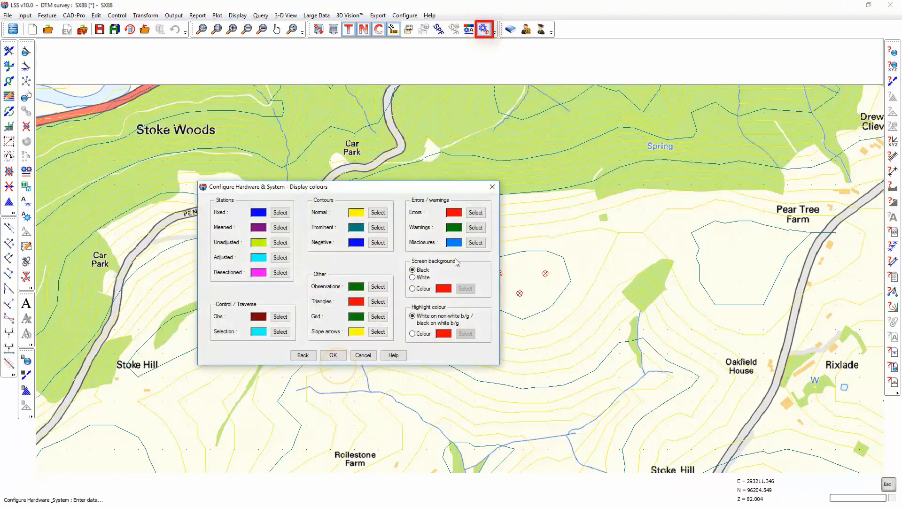
pyautogui.click(413, 277)
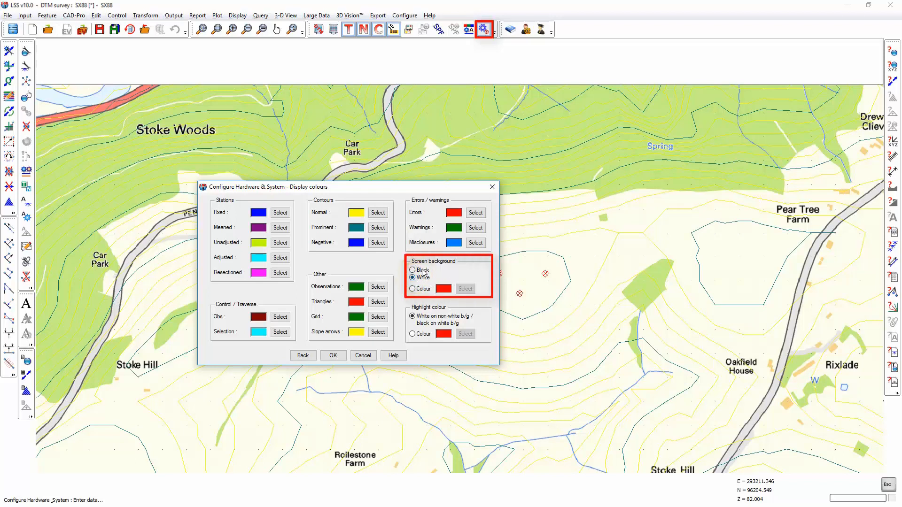
pyautogui.click(333, 355)
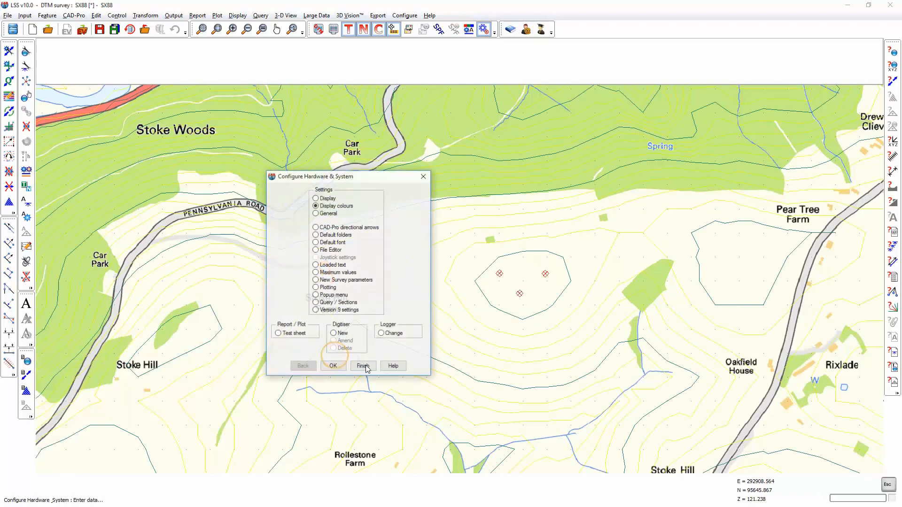
pyautogui.click(364, 365)
pyautogui.click(295, 266)
pyautogui.click(332, 299)
# - Query the turbines' visibility from a series of eye-points along the slopes to their south-west and south
pyautogui.click(892, 291)
pyautogui.click(336, 338)
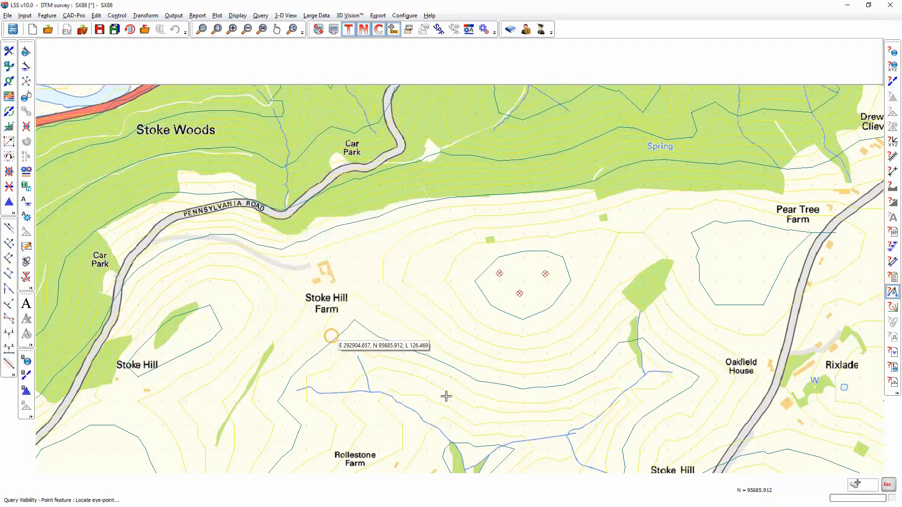
pyautogui.click(448, 382)
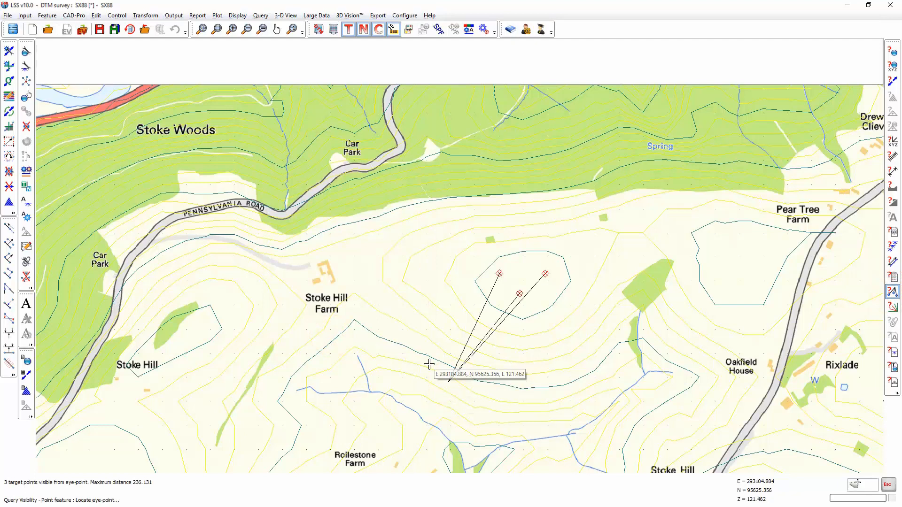
pyautogui.click(401, 336)
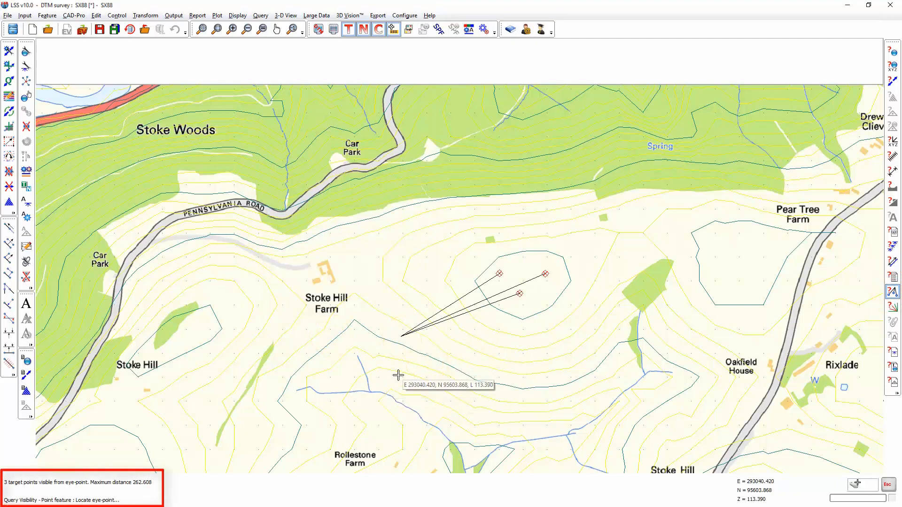
pyautogui.click(429, 367)
pyautogui.click(446, 389)
pyautogui.click(471, 398)
pyautogui.click(487, 411)
pyautogui.click(519, 414)
pyautogui.click(559, 415)
pyautogui.press('Escape')
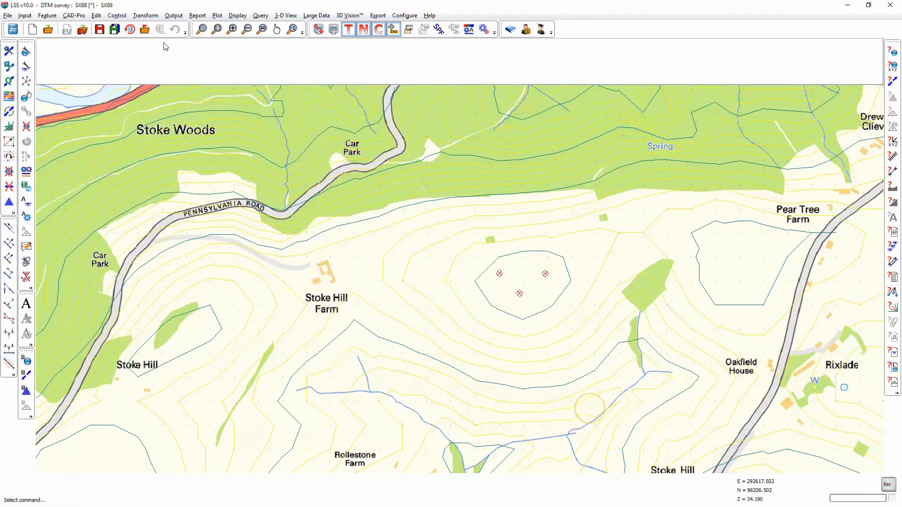
# - Start a point feature visibility output and name the file to create "40m turbine ZTV"
pyautogui.click(174, 16)
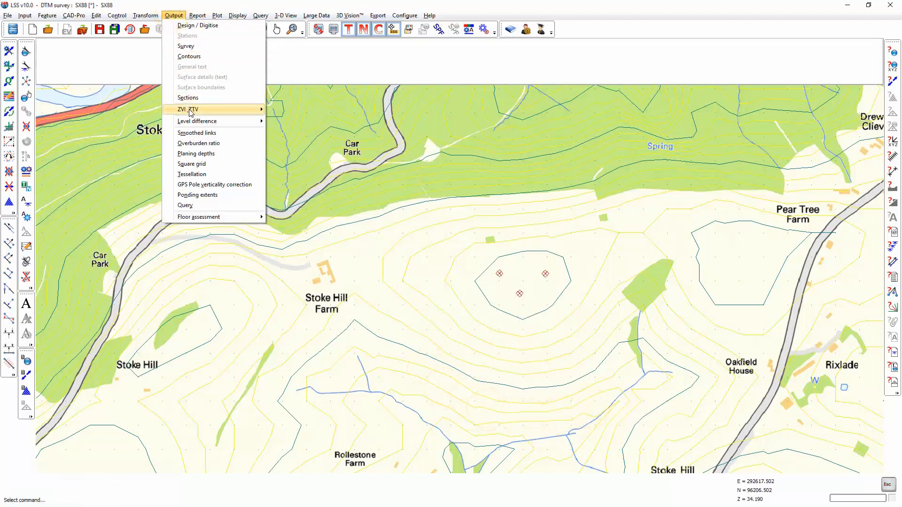
pyautogui.moveTo(191, 111)
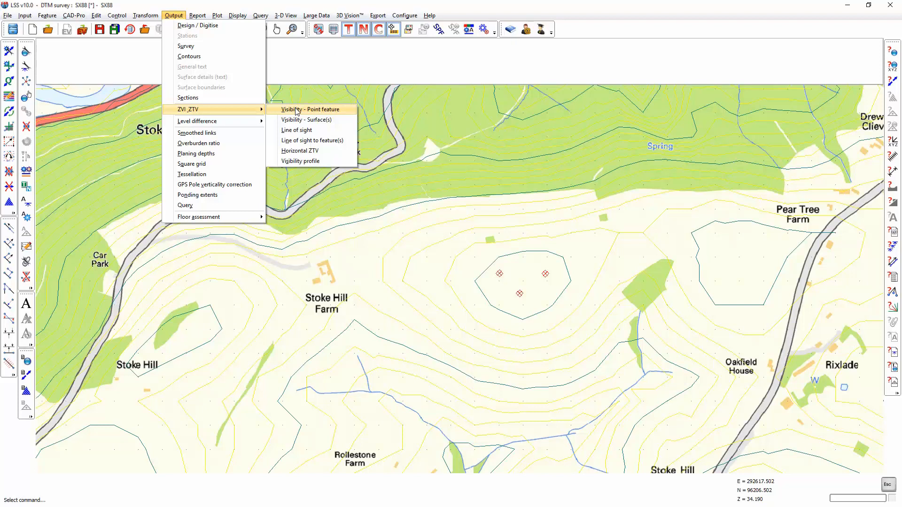
pyautogui.click(296, 110)
pyautogui.click(386, 152)
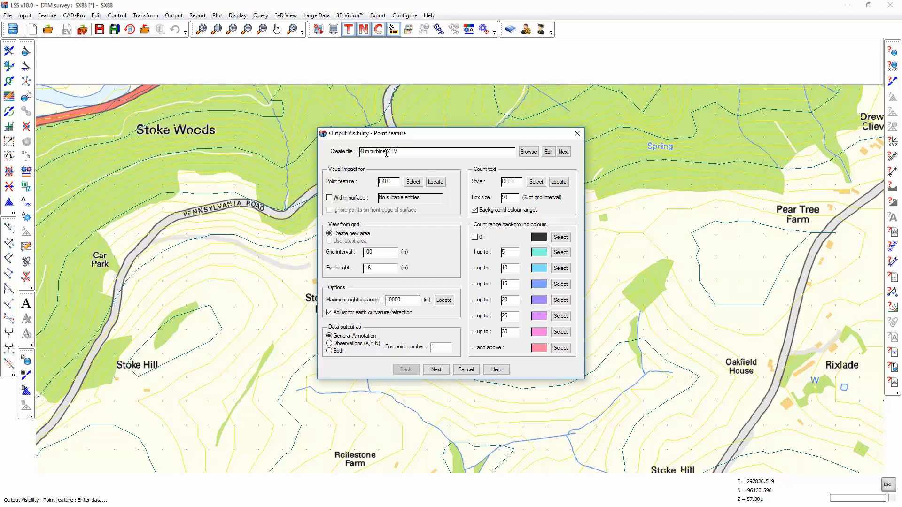
# - Set the output for P40T to a 50 m grid interval and 10000 m maximum sight distance, with data output as Both
pyautogui.doubleClick(394, 182)
pyautogui.doubleClick(381, 251)
pyautogui.doubleClick(406, 301)
pyautogui.click(329, 351)
pyautogui.moveTo(462, 138); pyautogui.dragTo(268, 150)
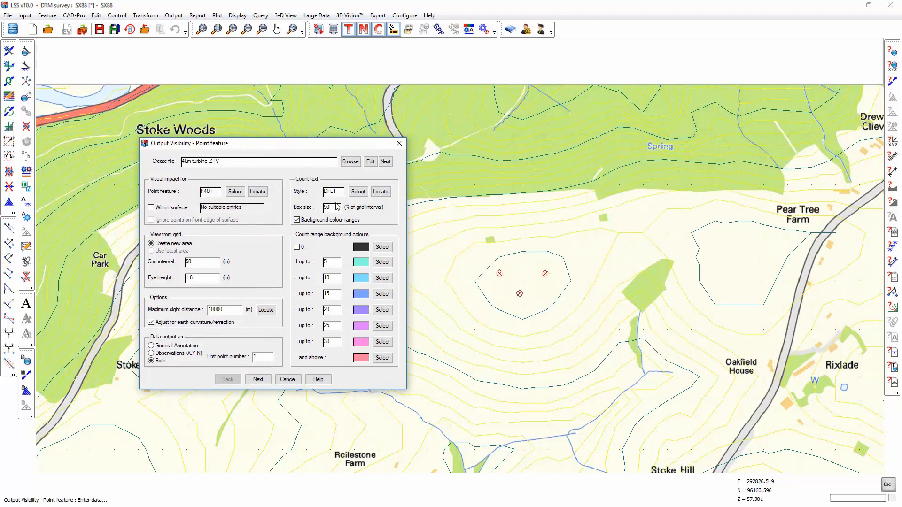
# - Set the first two count ranges to up to 2 and up to 3, and colour the up-to-3 range bright pink
pyautogui.doubleClick(342, 190)
pyautogui.press('Tab')
pyautogui.doubleClick(326, 262)
pyautogui.write('2')
pyautogui.doubleClick(332, 278)
pyautogui.write('3')
pyautogui.click(383, 278)
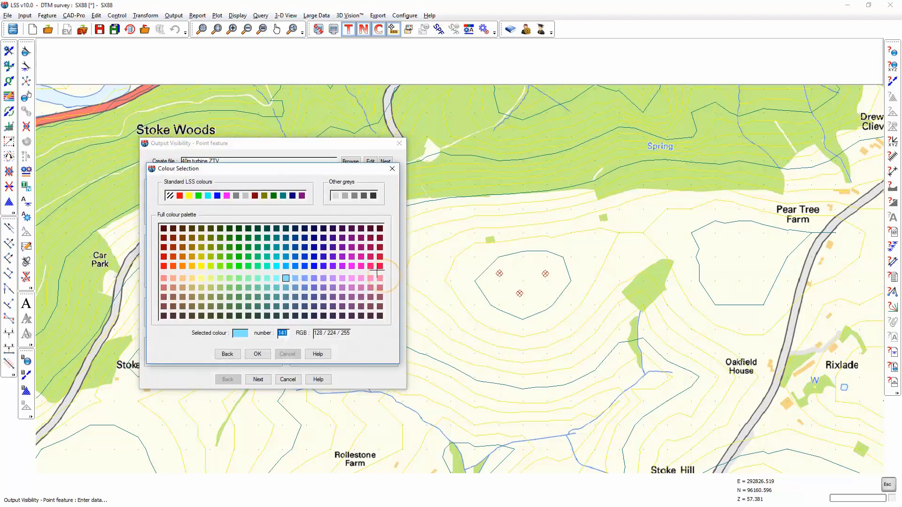
pyautogui.click(370, 266)
pyautogui.click(258, 354)
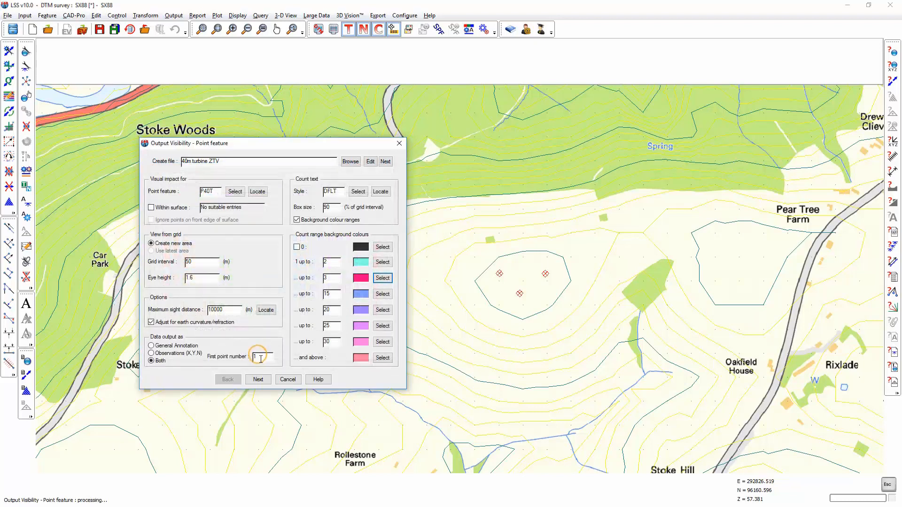
# - Define a wide rectangular viewing grid around the turbines and run the visibility calculation over it
pyautogui.click(262, 383)
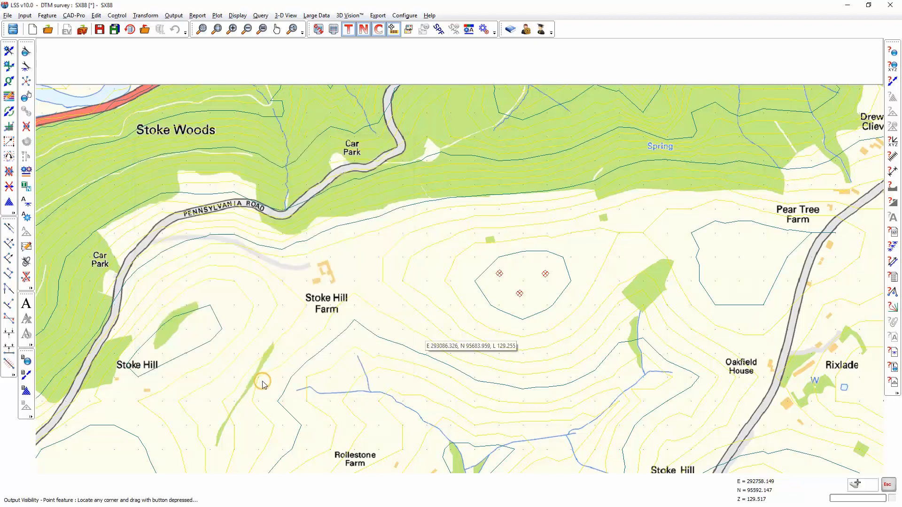
pyautogui.scroll(-2, 271, 331)
pyautogui.scroll(-1, 271, 331)
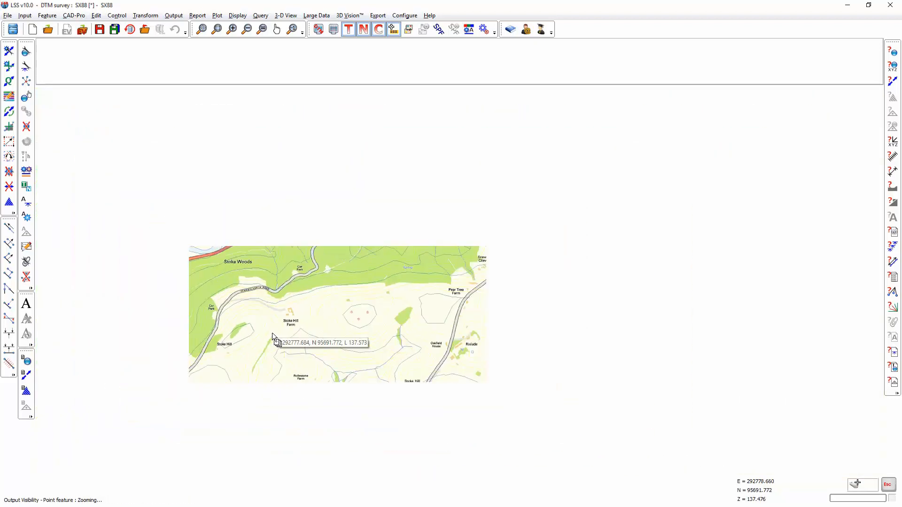
pyautogui.moveTo(155, 145); pyautogui.dragTo(682, 470)
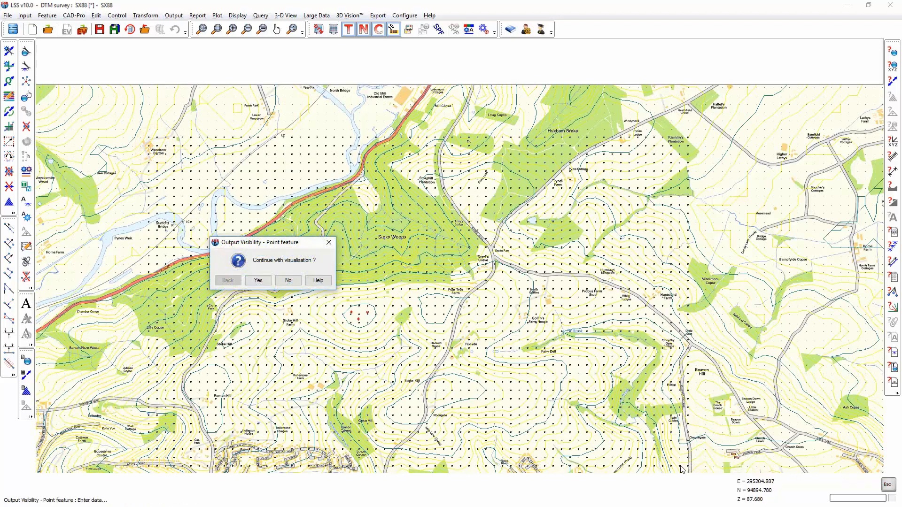
pyautogui.click(259, 281)
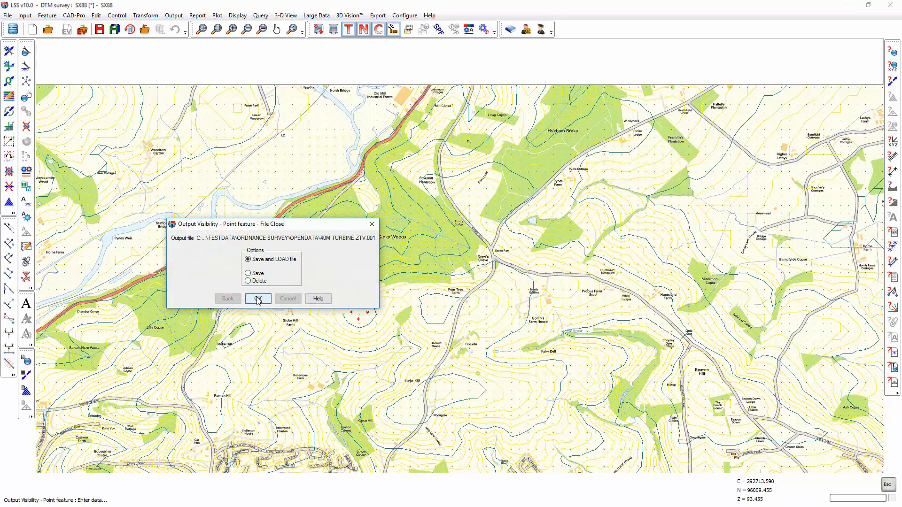
# - Save and load the visibility output into a new survey, 40M TURBINE ZTV, and update its DTM from load file 001
pyautogui.click(257, 300)
pyautogui.click(269, 317)
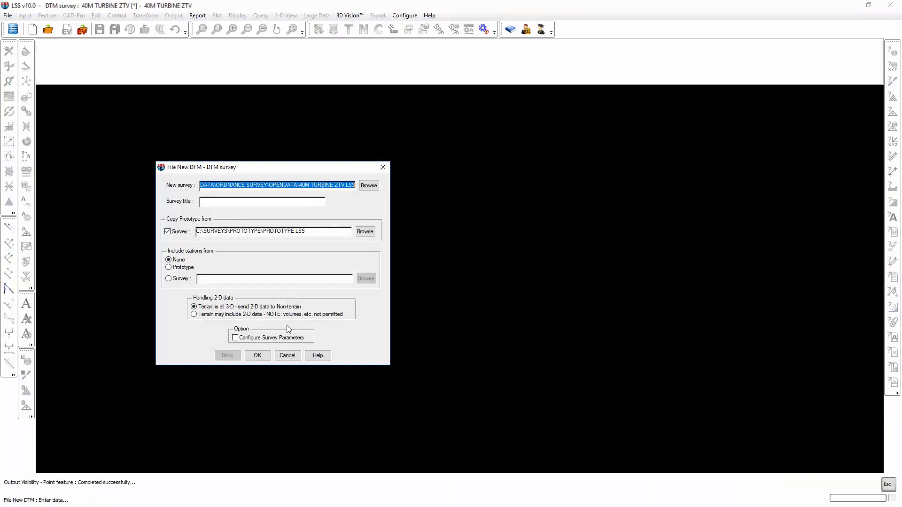
pyautogui.click(266, 359)
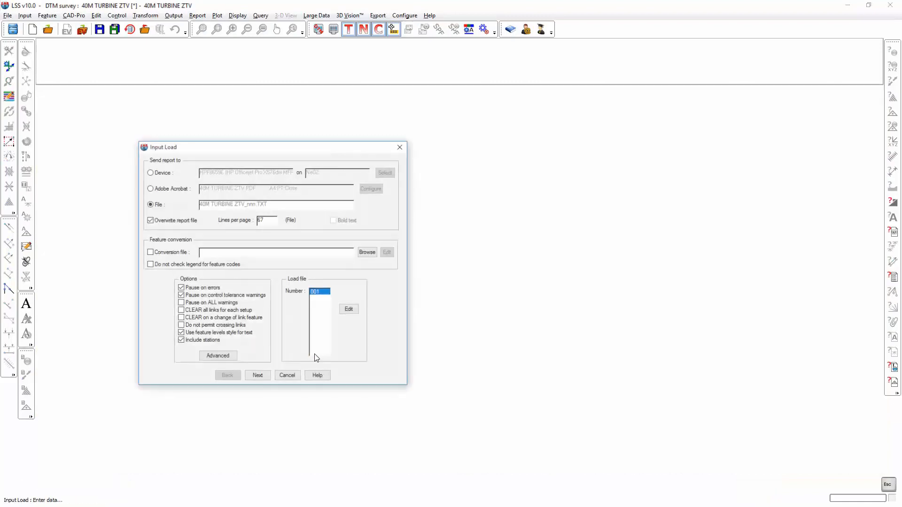
pyautogui.click(257, 376)
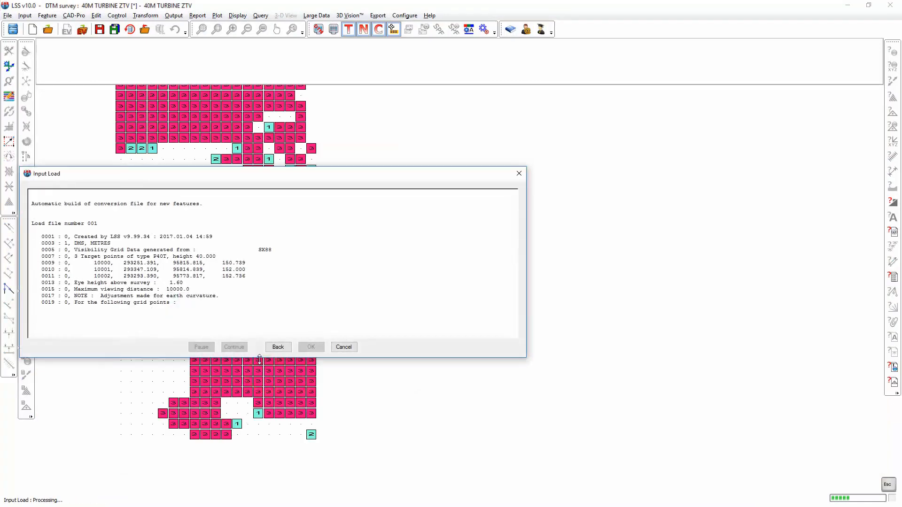
pyautogui.click(234, 347)
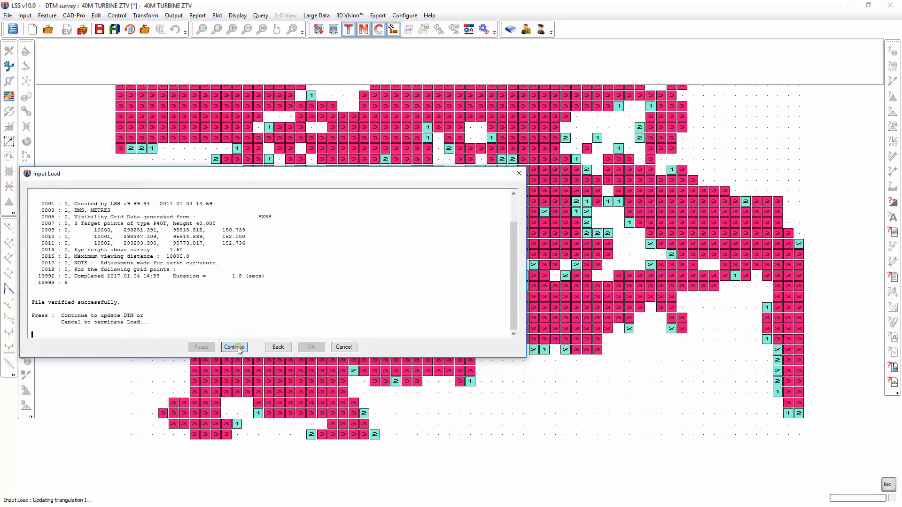
pyautogui.click(311, 347)
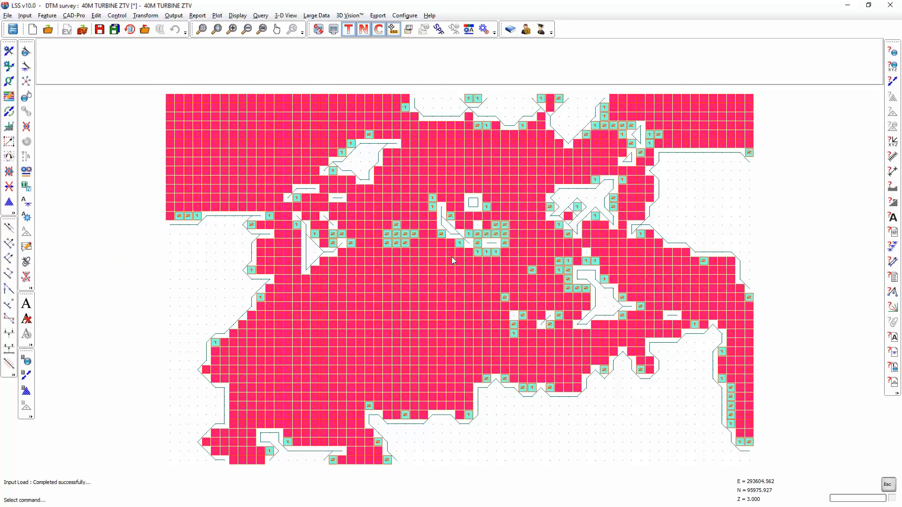
# - Enable the background image for the ZTV survey using the image position file DRAPE.IPF
pyautogui.scroll(2, 532, 253)
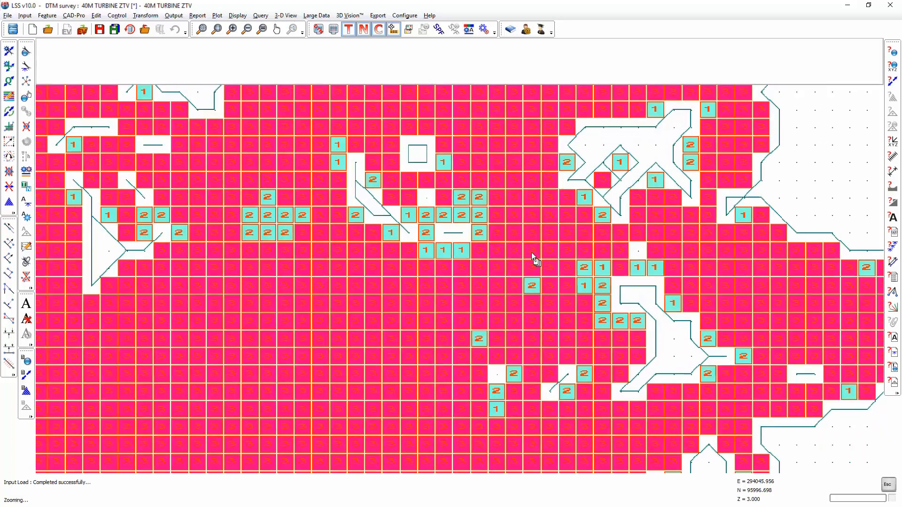
pyautogui.scroll(3, 532, 252)
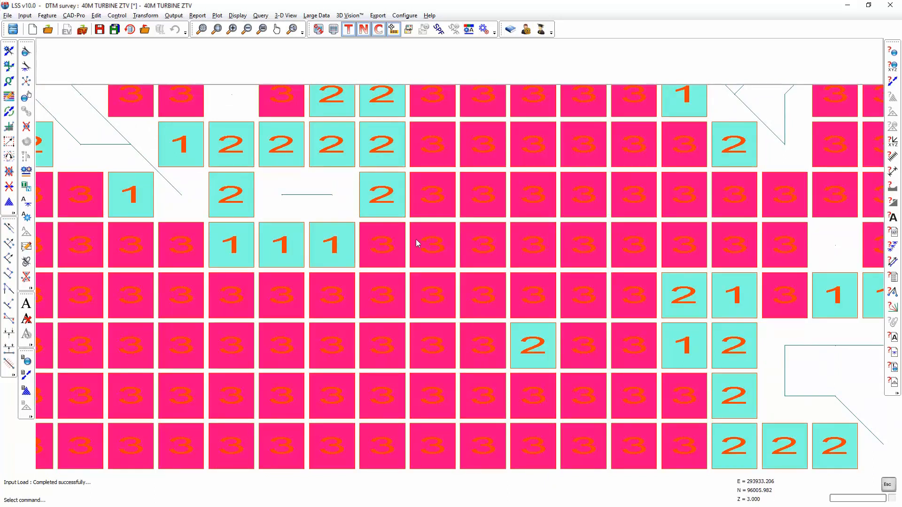
pyautogui.scroll(-2, 416, 240)
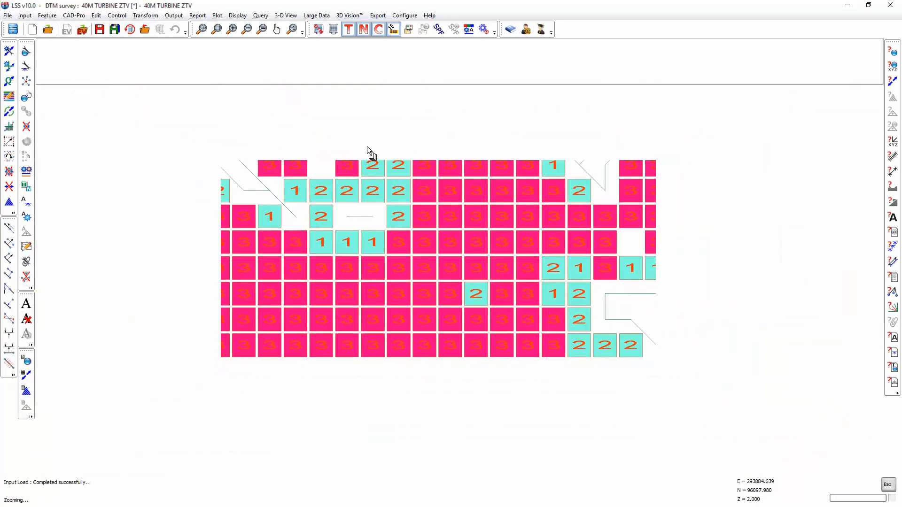
pyautogui.click(319, 30)
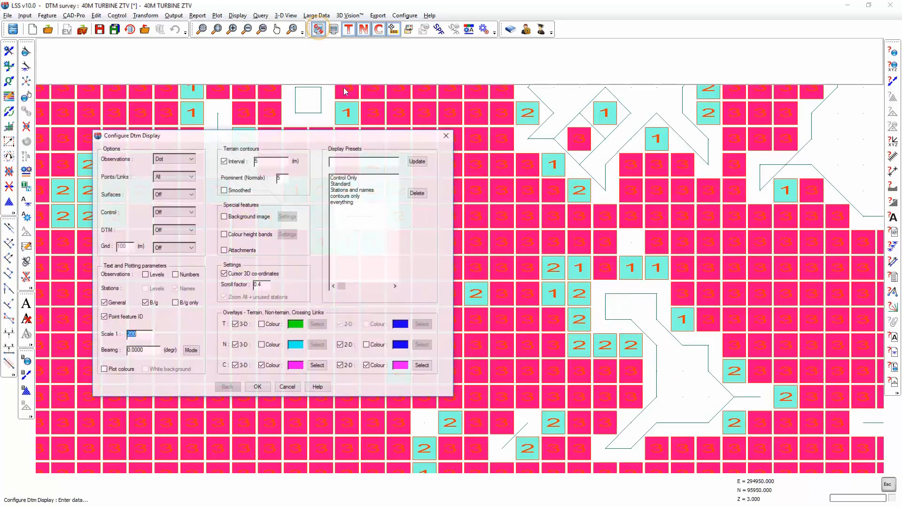
pyautogui.click(238, 217)
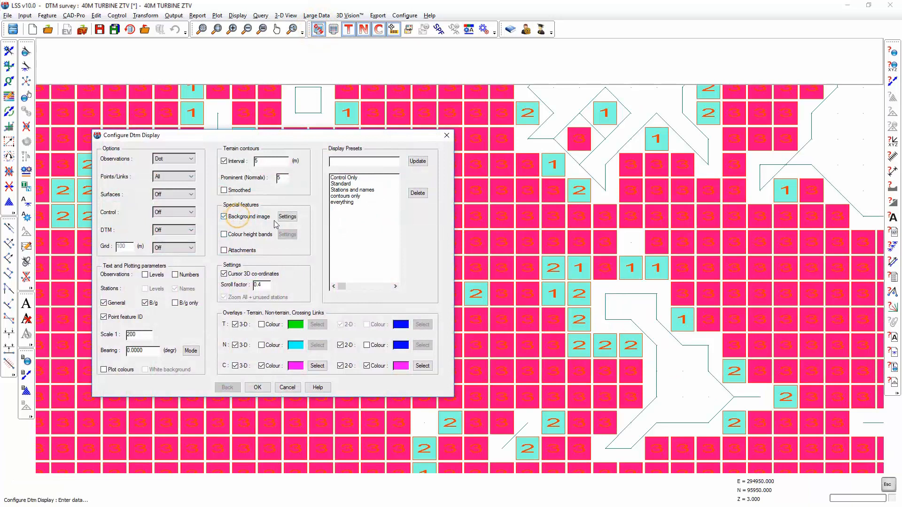
pyautogui.click(286, 217)
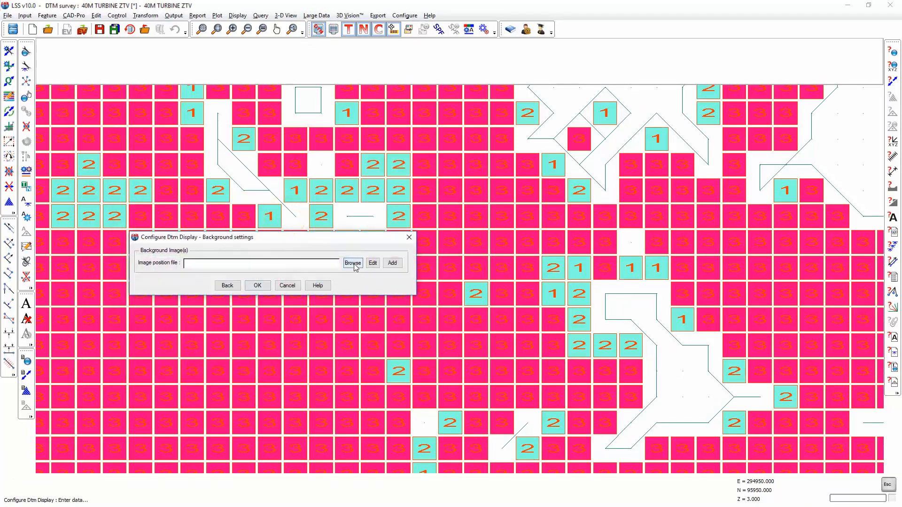
pyautogui.click(353, 263)
pyautogui.doubleClick(441, 170)
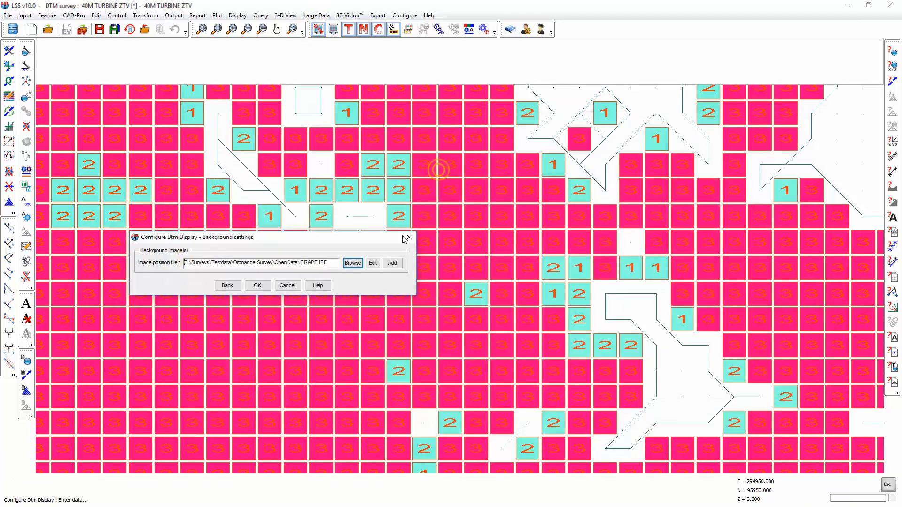
pyautogui.click(260, 285)
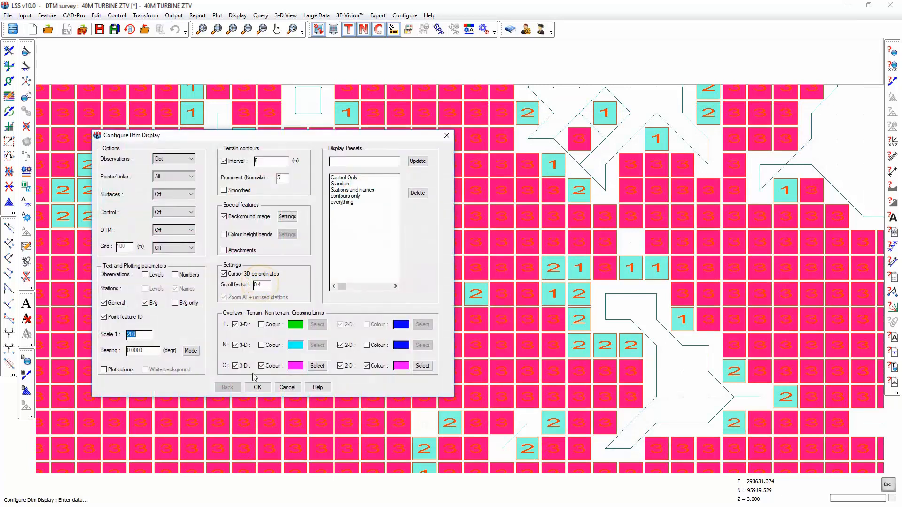
pyautogui.click(254, 387)
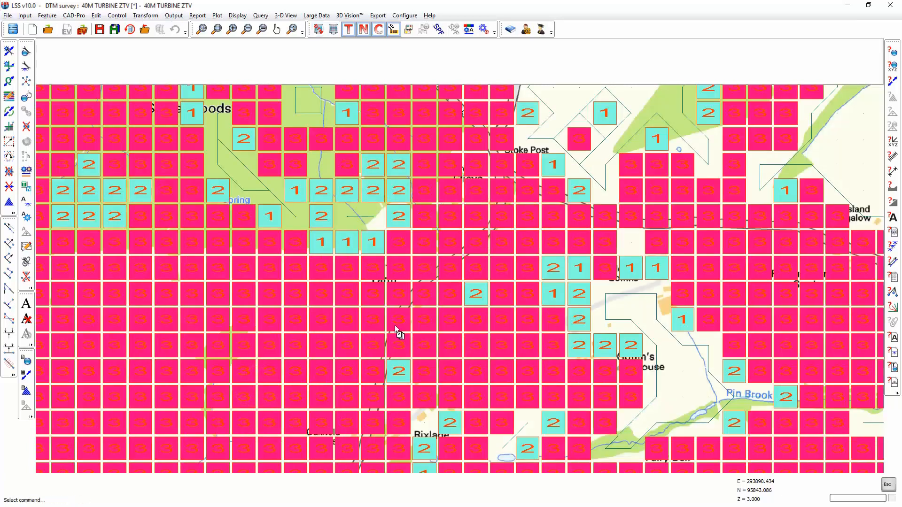
# - Turn off general text in the DTM display and set the terrain contour interval to 0.5 m
pyautogui.scroll(-5, 398, 326)
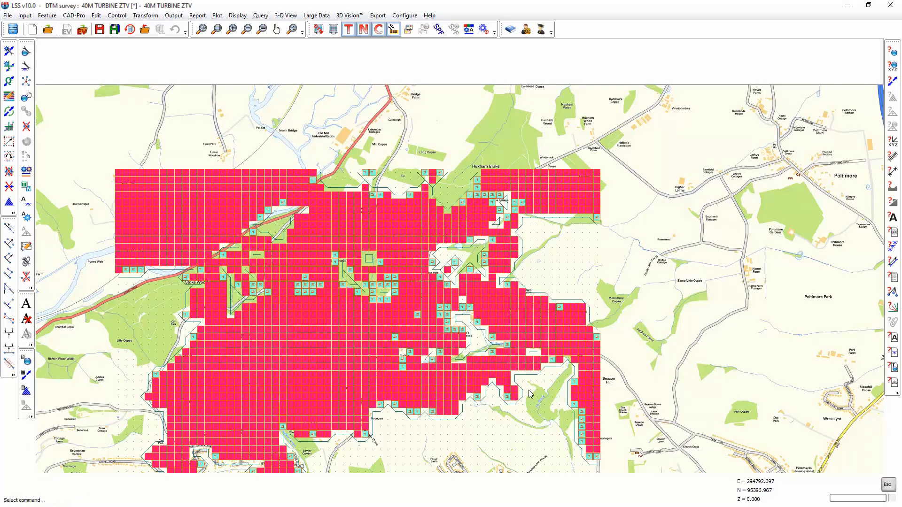
pyautogui.moveTo(449, 386); pyautogui.dragTo(562, 367, button='middle')
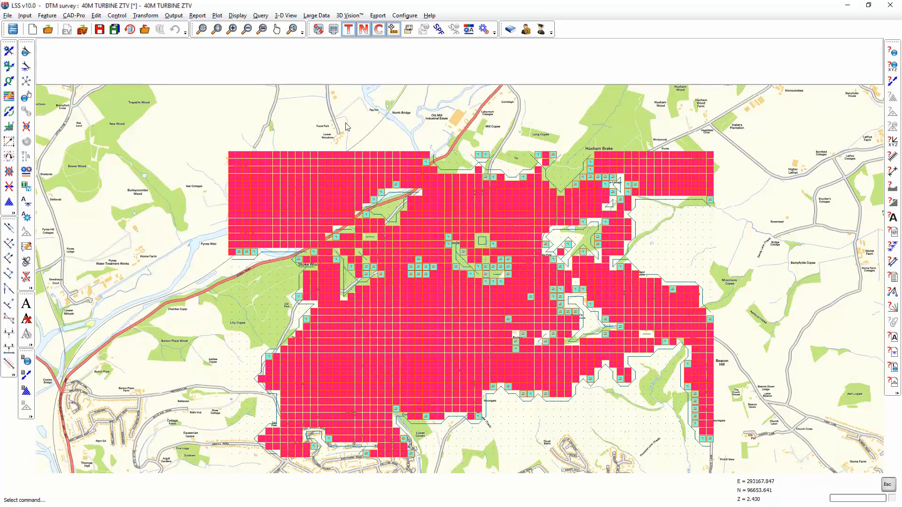
pyautogui.click(318, 29)
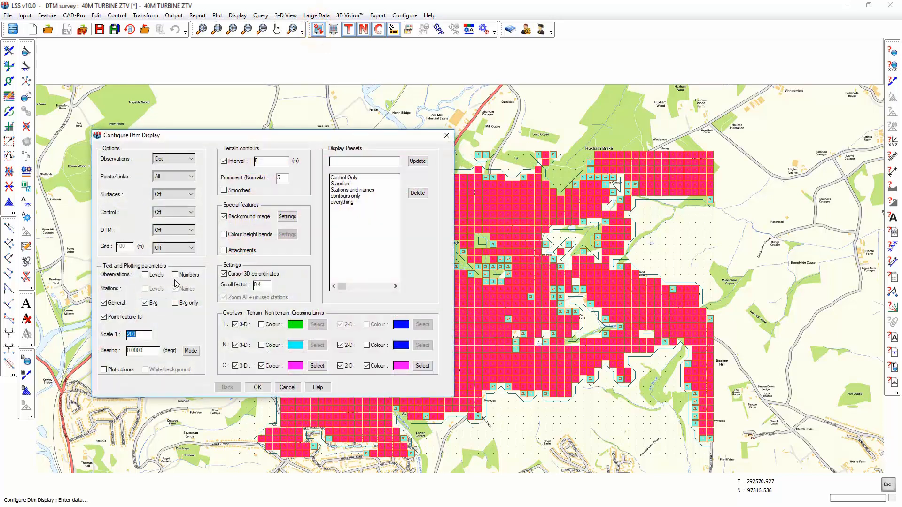
pyautogui.click(104, 303)
pyautogui.doubleClick(266, 161)
pyautogui.click(258, 388)
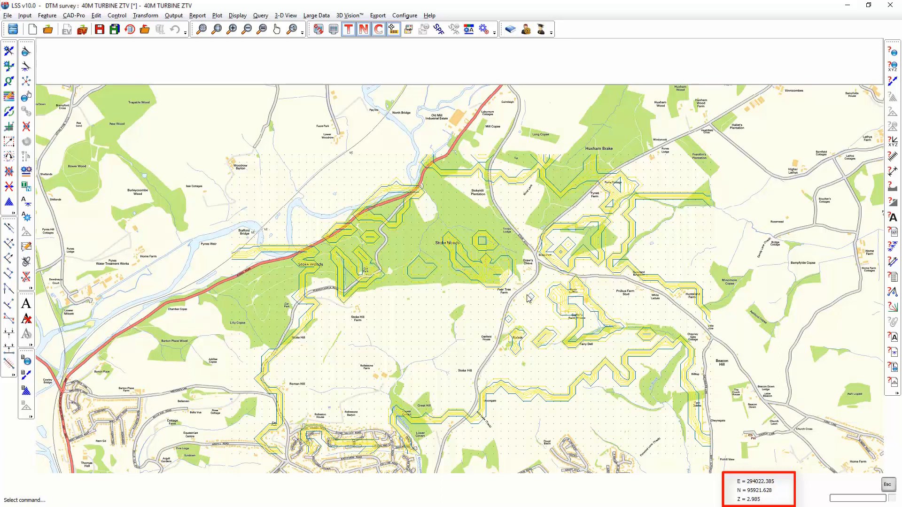
# - Enable colour height bands, split equally to cover the current survey height range
pyautogui.click(319, 31)
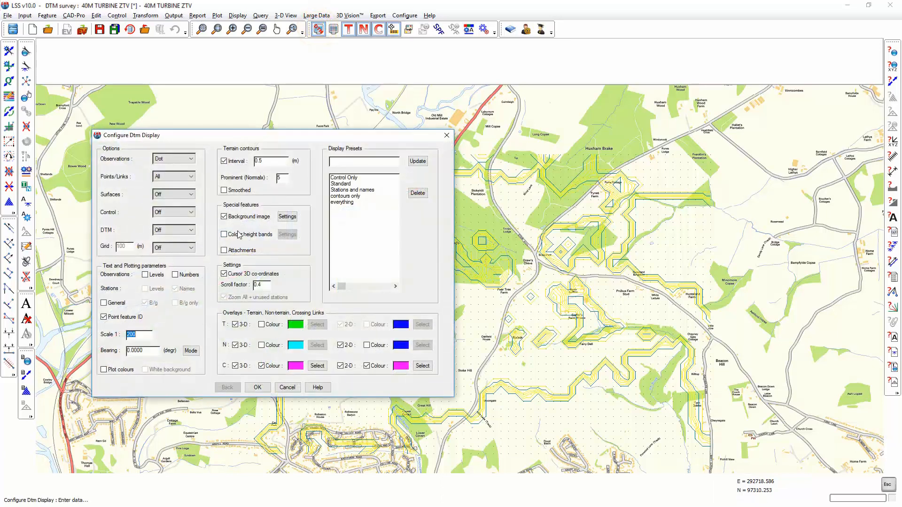
pyautogui.click(236, 236)
pyautogui.click(288, 235)
pyautogui.click(305, 325)
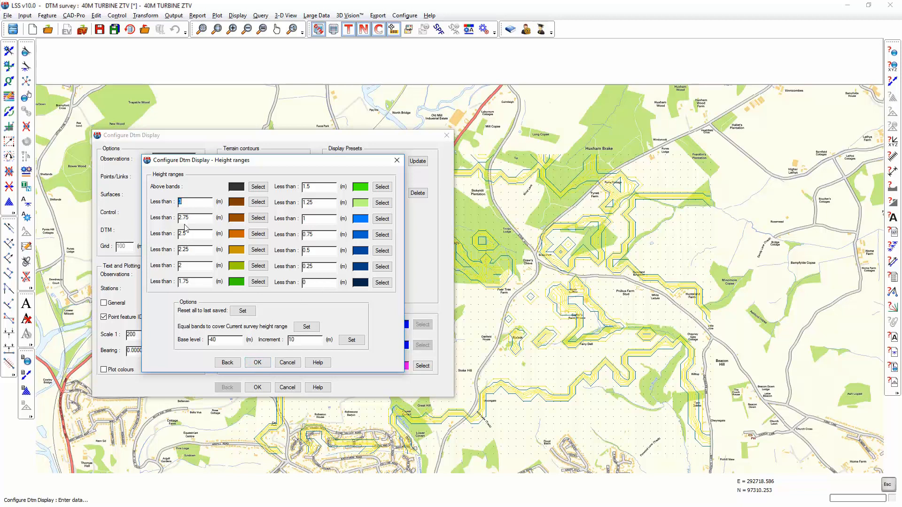
pyautogui.click(258, 362)
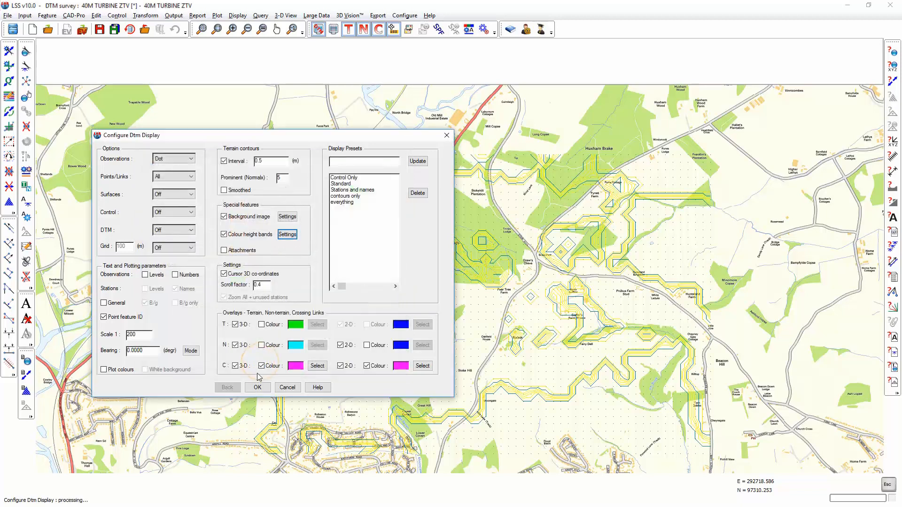
pyautogui.click(257, 388)
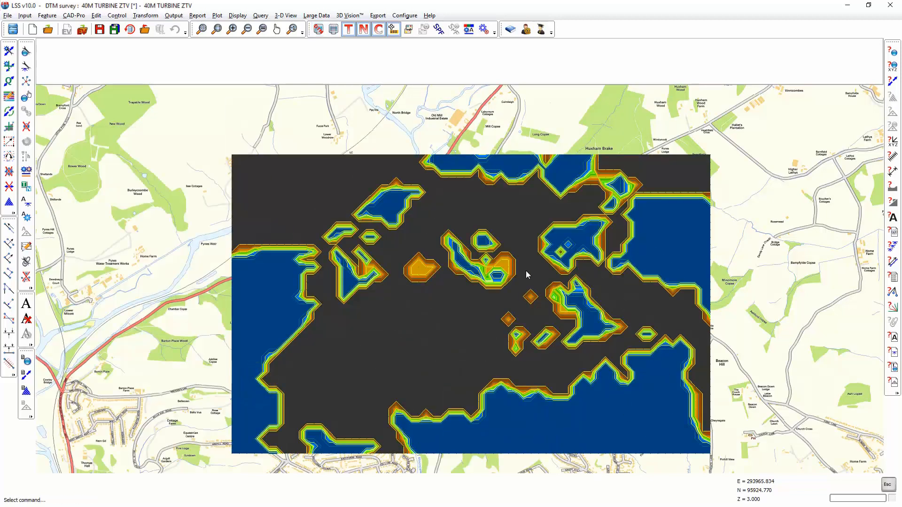
# - Set the lowest height band to less than .001 m with the hatched no-colour swatch, and apply it to the display
pyautogui.click(319, 29)
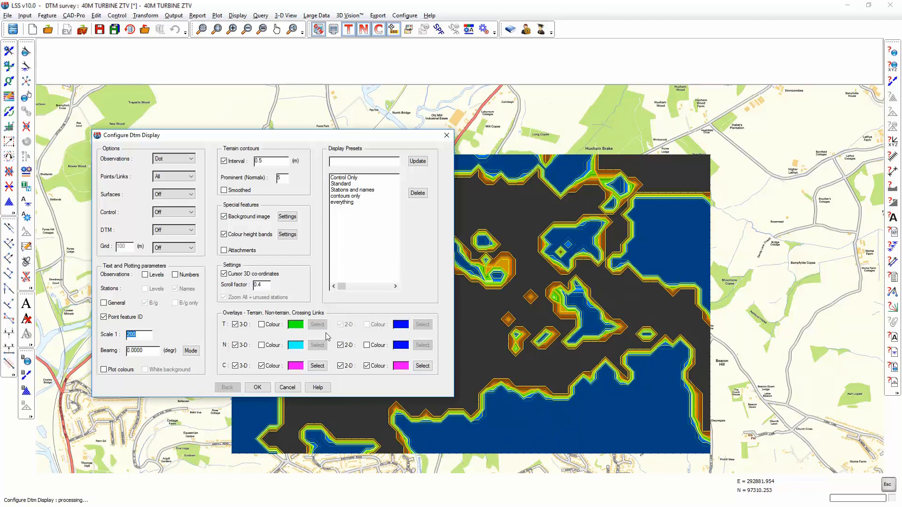
pyautogui.click(287, 235)
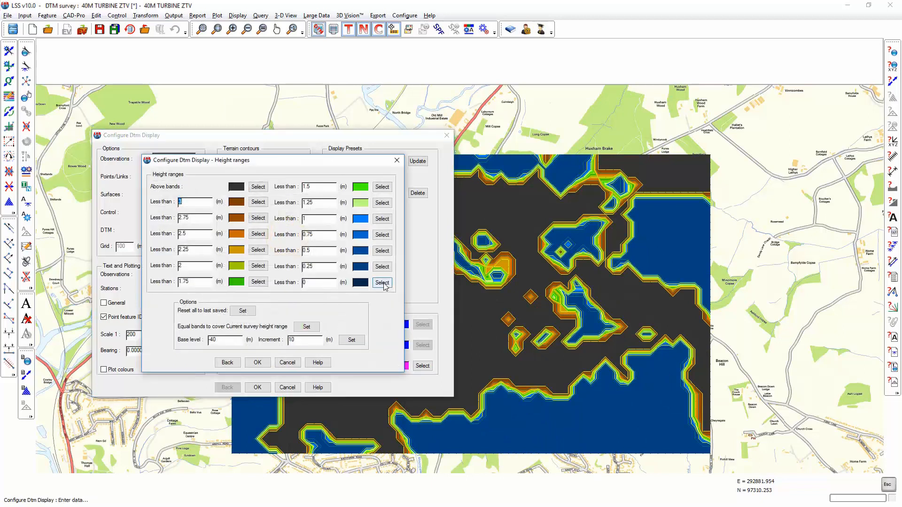
pyautogui.click(329, 283)
pyautogui.click(382, 282)
pyautogui.click(170, 195)
pyautogui.click(258, 354)
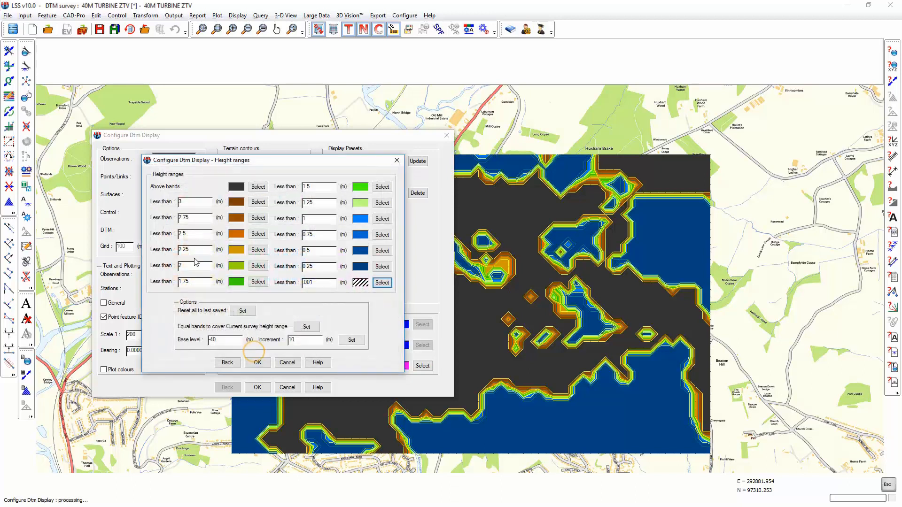
pyautogui.click(258, 364)
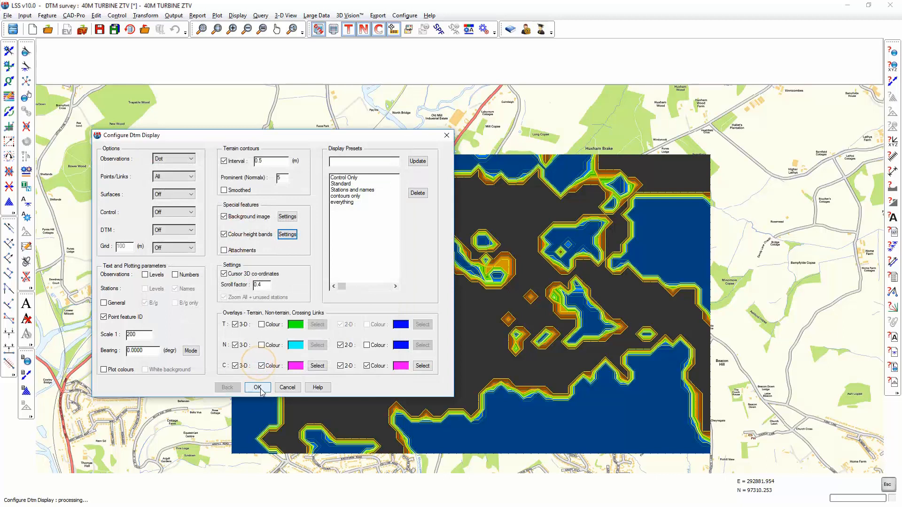
pyautogui.click(258, 388)
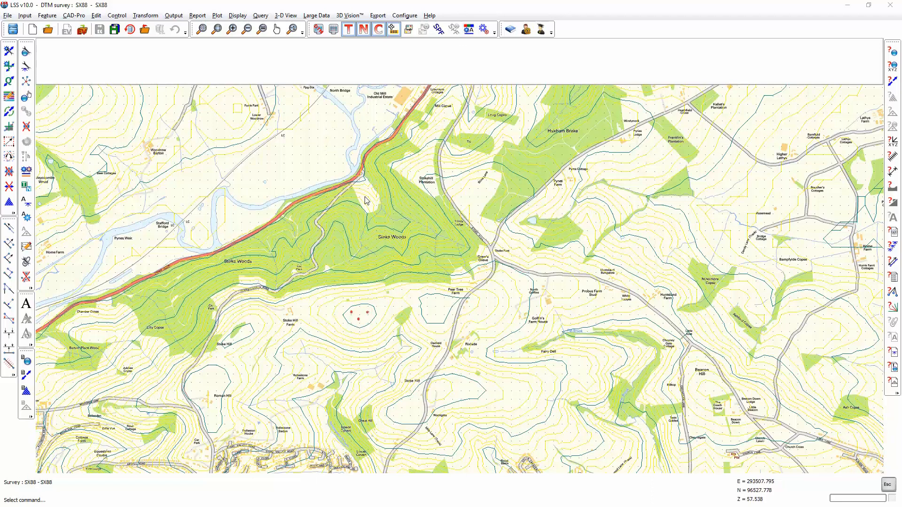
# - Create a new surface feature 10MW in the legend with the description "10m woodland"
pyautogui.click(469, 29)
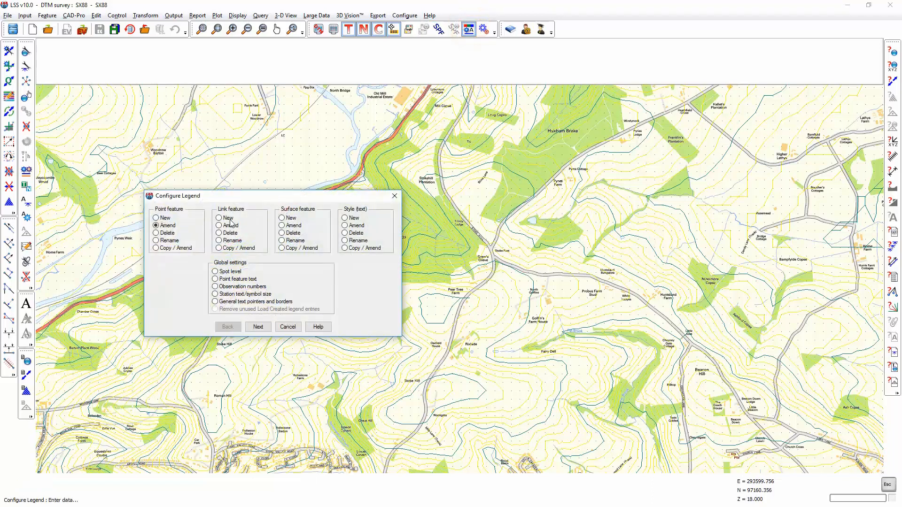
pyautogui.click(284, 218)
pyautogui.click(258, 326)
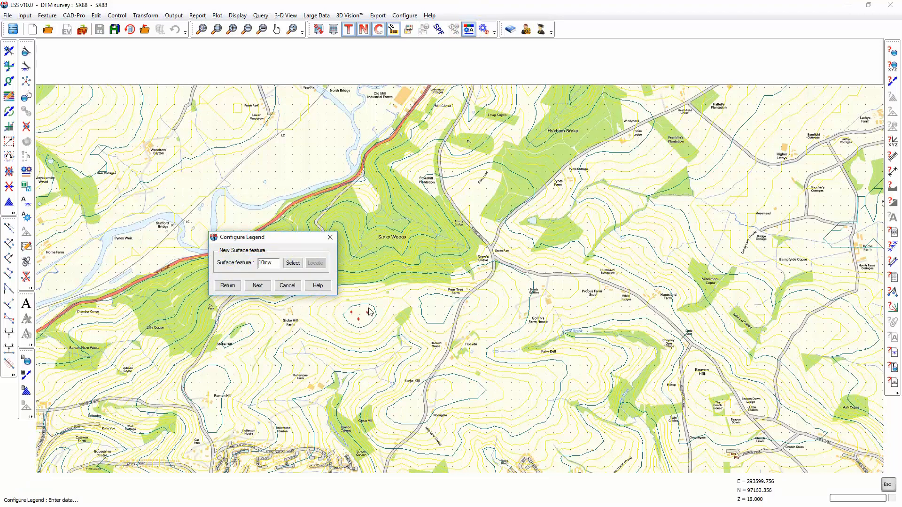
pyautogui.write('10mw')
pyautogui.press('Return')
pyautogui.click(307, 198)
pyautogui.write('10m woodland')
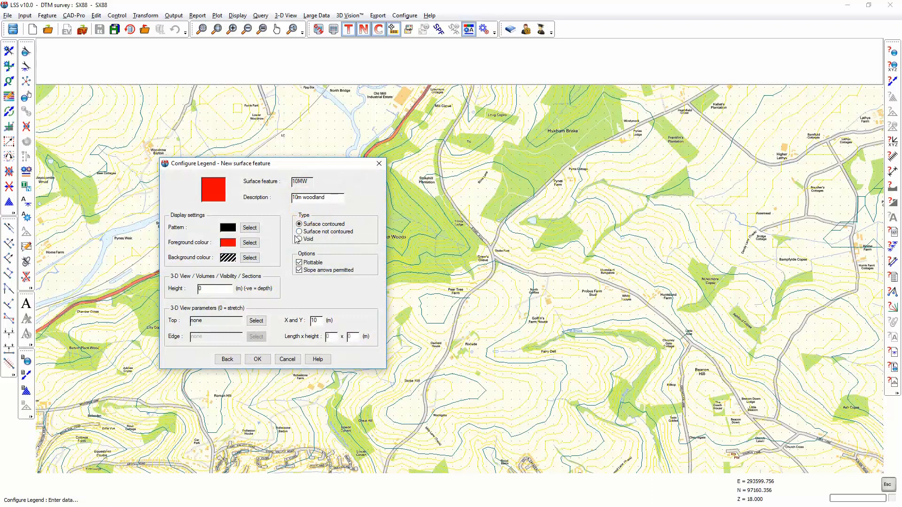
# - Give the 10MW surface feature green foreground colour 104 and a height of 10 m, and save it
pyautogui.click(250, 243)
pyautogui.click(239, 247)
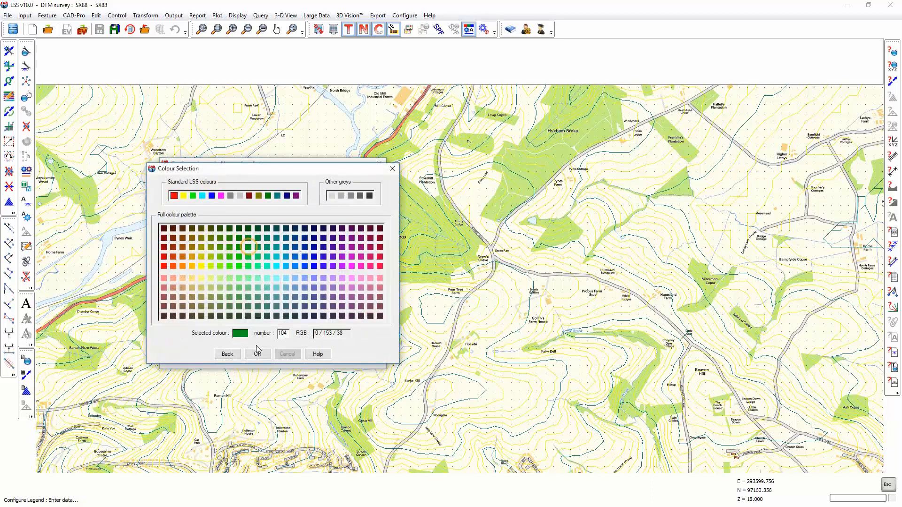
pyautogui.click(257, 355)
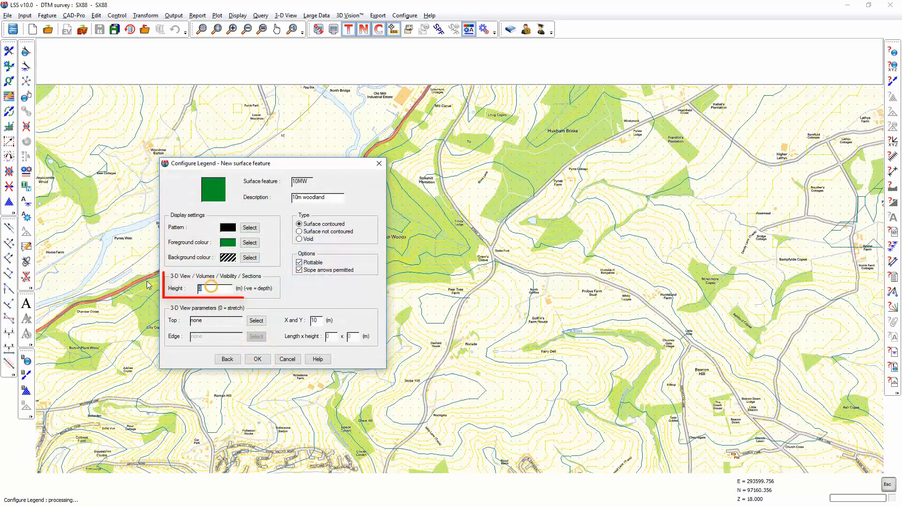
pyautogui.click(209, 288)
pyautogui.write('1')
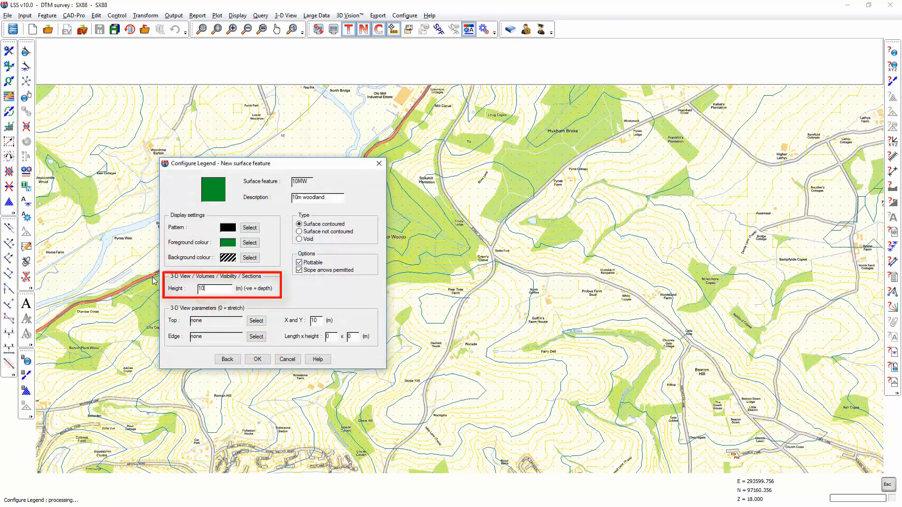
pyautogui.click(258, 359)
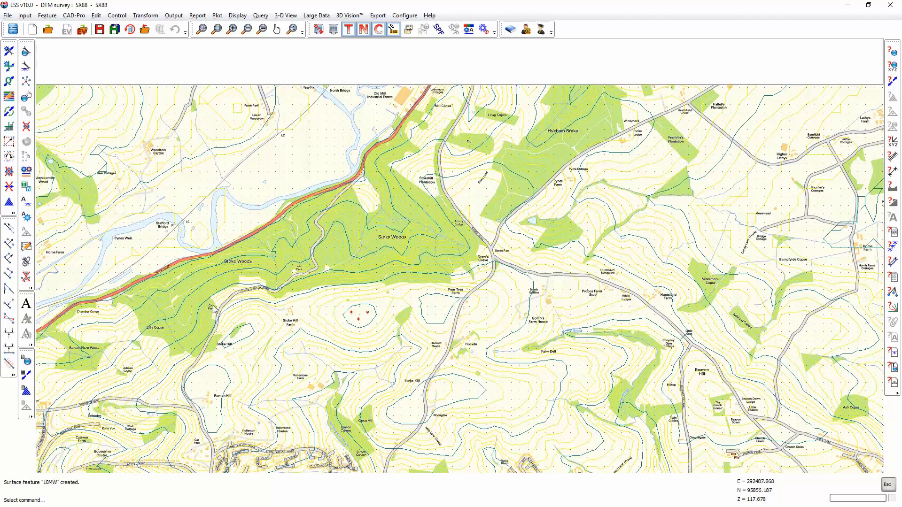
# - Insert an F - Fence link feature along the eastern edge of Stoke Woods, from beside Stokehill Plantation down towards Drew's Clieve
pyautogui.click(11, 67)
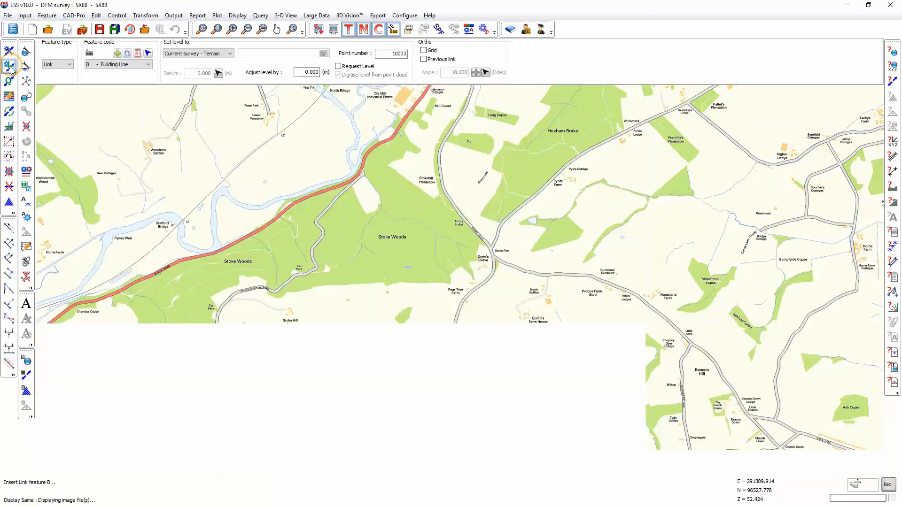
pyautogui.click(114, 65)
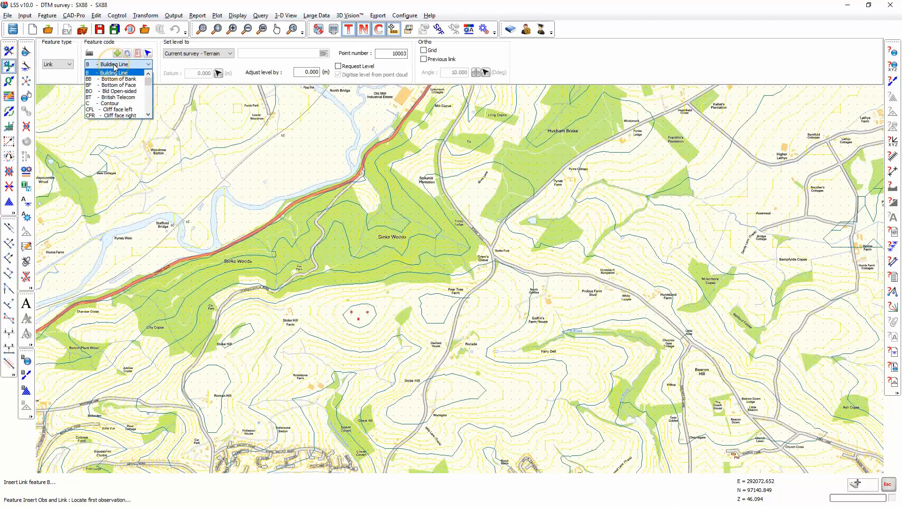
pyautogui.press('f')
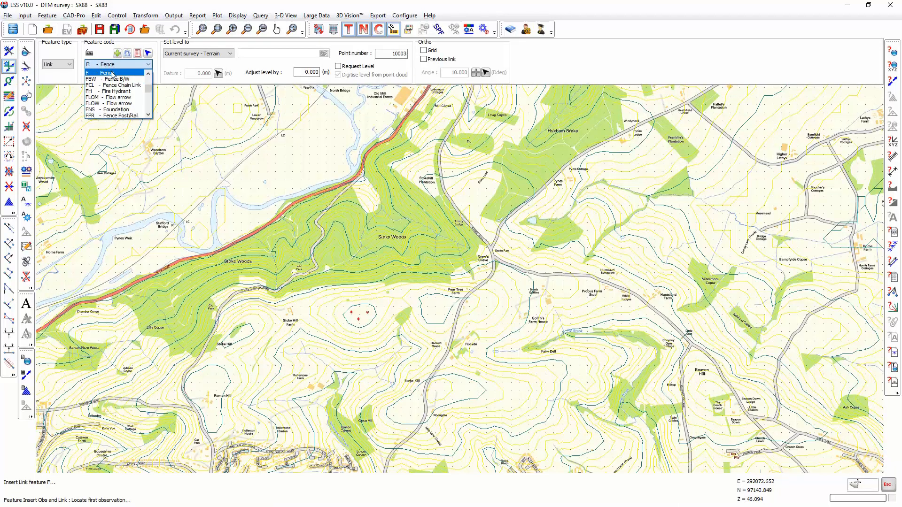
pyautogui.click(112, 74)
pyautogui.click(386, 165)
pyautogui.click(399, 174)
pyautogui.click(409, 182)
pyautogui.click(418, 190)
pyautogui.click(429, 197)
pyautogui.click(436, 196)
pyautogui.click(441, 194)
pyautogui.click(453, 210)
pyautogui.click(469, 228)
pyautogui.click(474, 233)
pyautogui.click(478, 239)
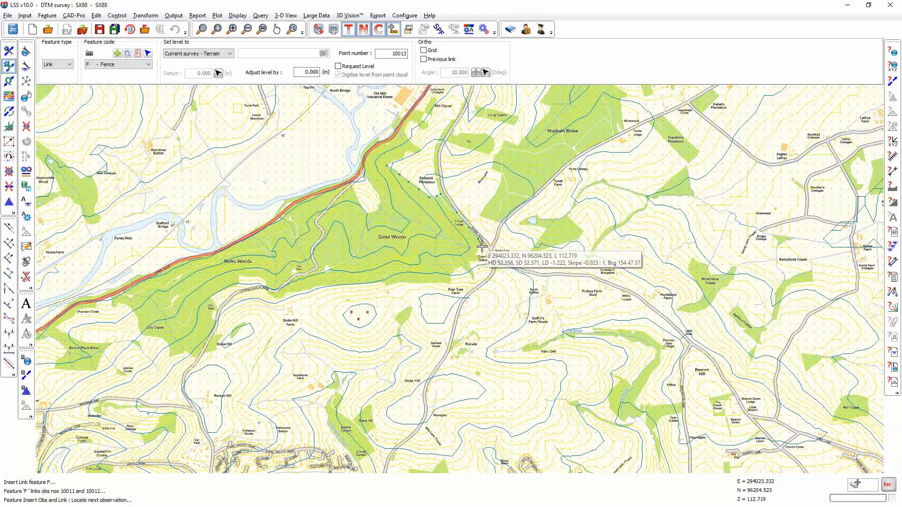
# - Continue the fence link around Drew's Clieve and west along the southern edge of Stoke Woods to Pennsylvania Road
pyautogui.click(478, 254)
pyautogui.click(470, 261)
pyautogui.click(459, 270)
pyautogui.click(452, 281)
pyautogui.click(439, 283)
pyautogui.click(428, 283)
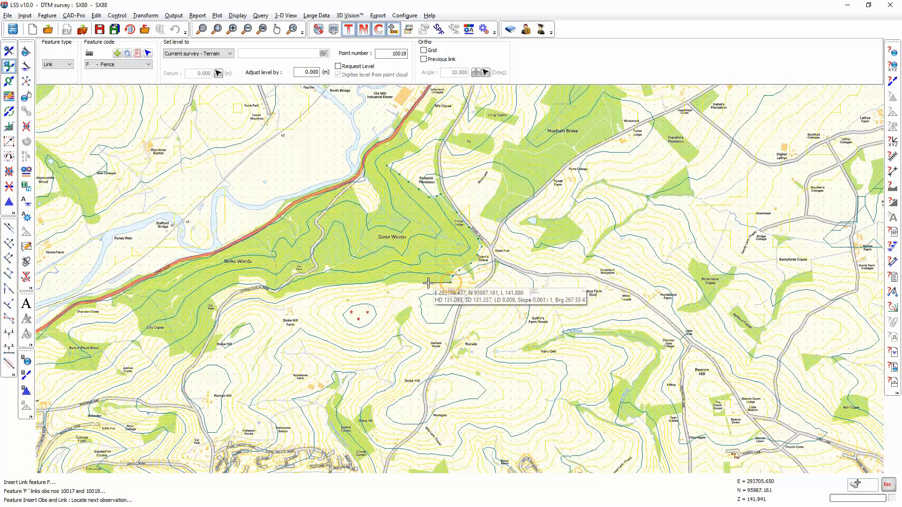
pyautogui.click(397, 284)
pyautogui.click(389, 283)
pyautogui.click(382, 282)
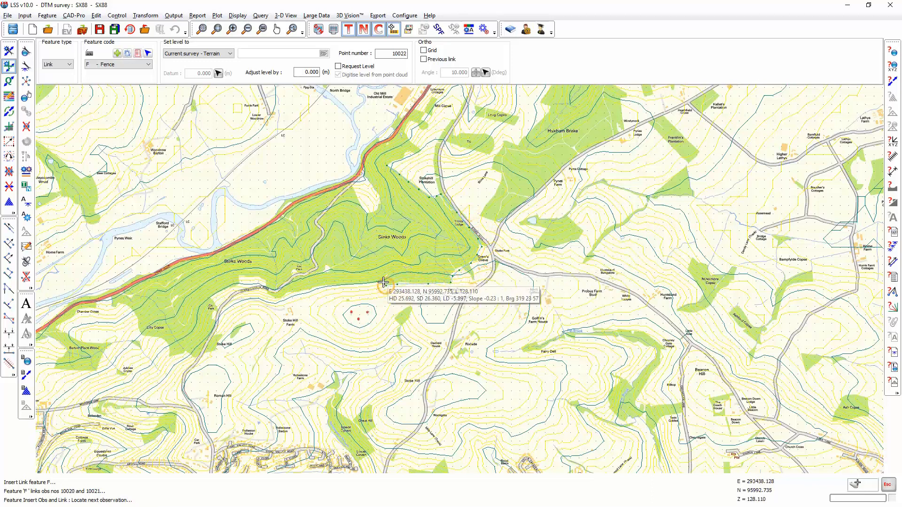
pyautogui.click(353, 285)
pyautogui.click(325, 286)
pyautogui.click(304, 289)
pyautogui.click(291, 293)
pyautogui.click(280, 293)
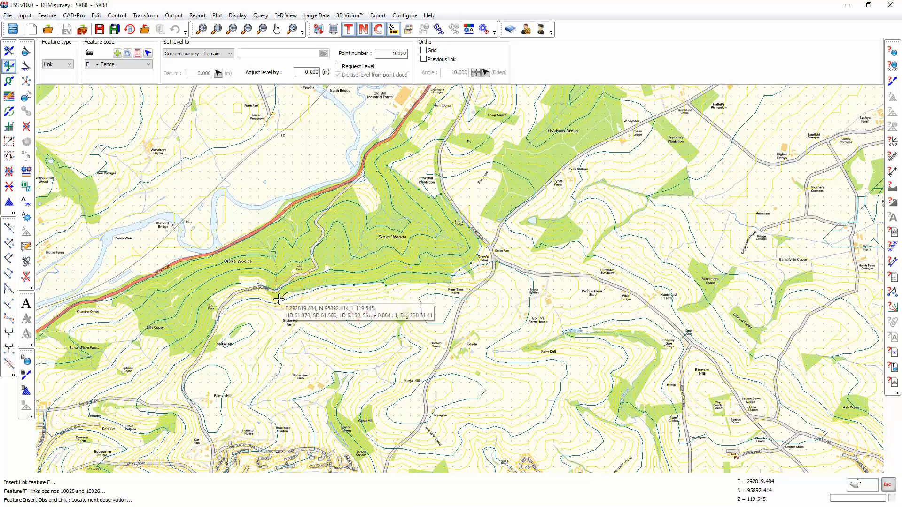
# - Continue the fence link along the woodland edge by Pennsylvania Road, past the western car park to the wood's southern tip
pyautogui.click(266, 293)
pyautogui.click(260, 283)
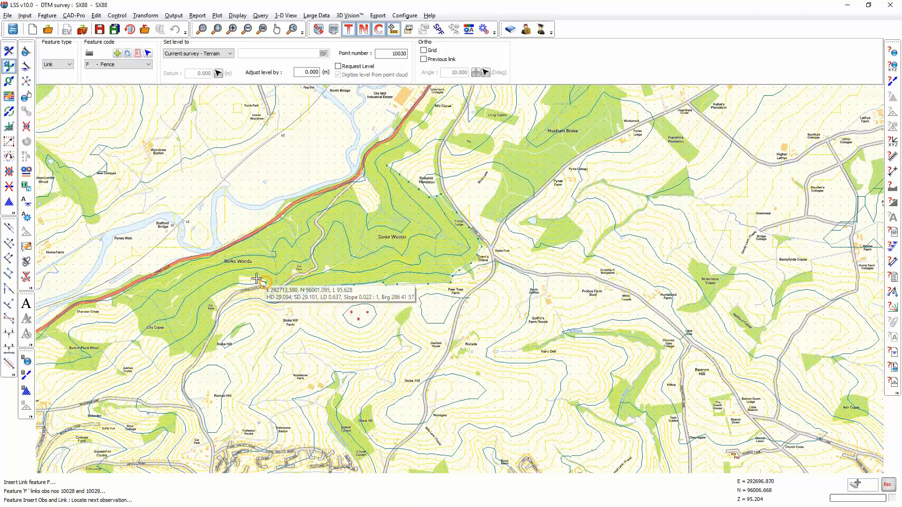
pyautogui.click(258, 276)
pyautogui.click(248, 277)
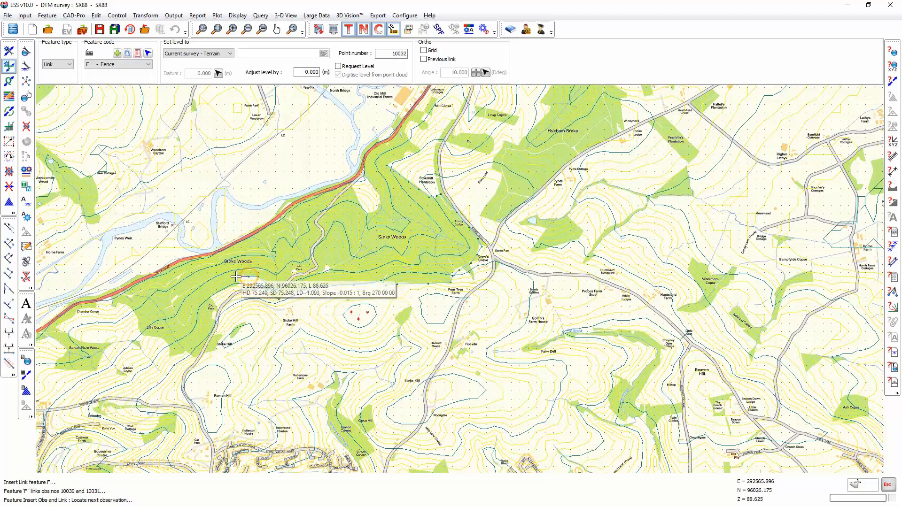
pyautogui.click(239, 276)
pyautogui.click(234, 286)
pyautogui.click(224, 292)
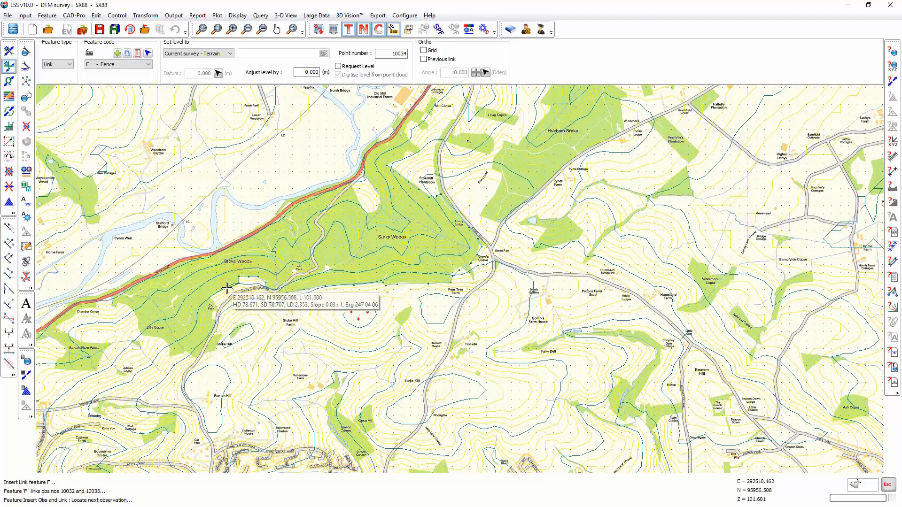
pyautogui.click(217, 293)
pyautogui.click(211, 319)
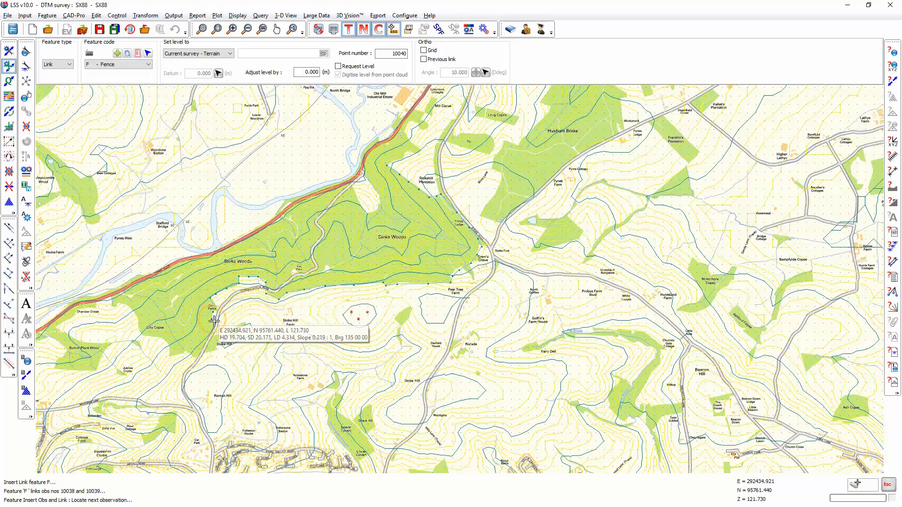
pyautogui.click(215, 322)
pyautogui.click(209, 332)
pyautogui.click(205, 341)
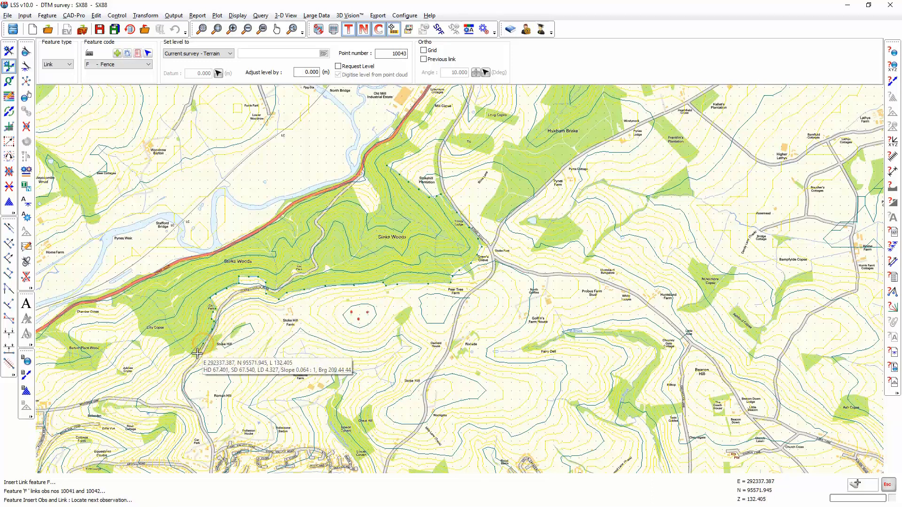
pyautogui.click(197, 356)
pyautogui.click(186, 354)
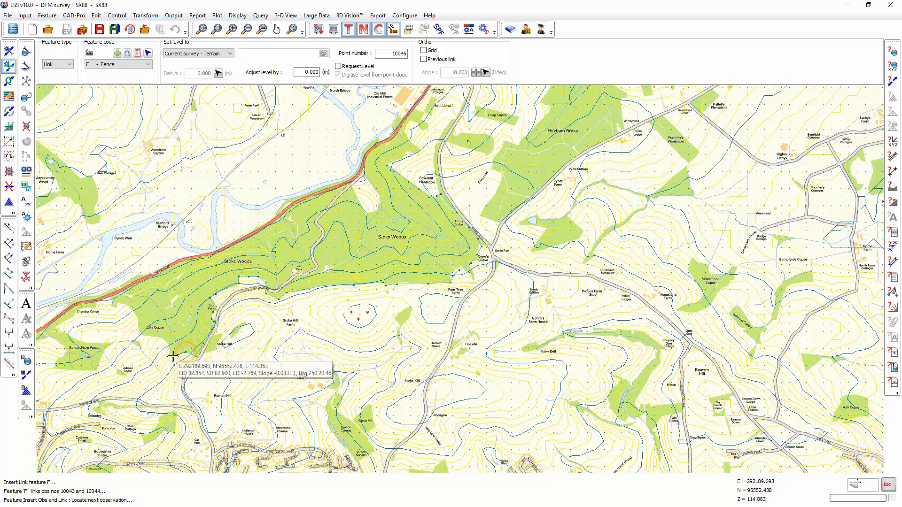
# - Continue the fence link around the southern and western edges of Lily Copse up to the red main road
pyautogui.click(174, 352)
pyautogui.click(169, 345)
pyautogui.click(162, 337)
pyautogui.click(148, 336)
pyautogui.click(140, 332)
pyautogui.click(136, 316)
pyautogui.click(126, 302)
pyautogui.click(112, 298)
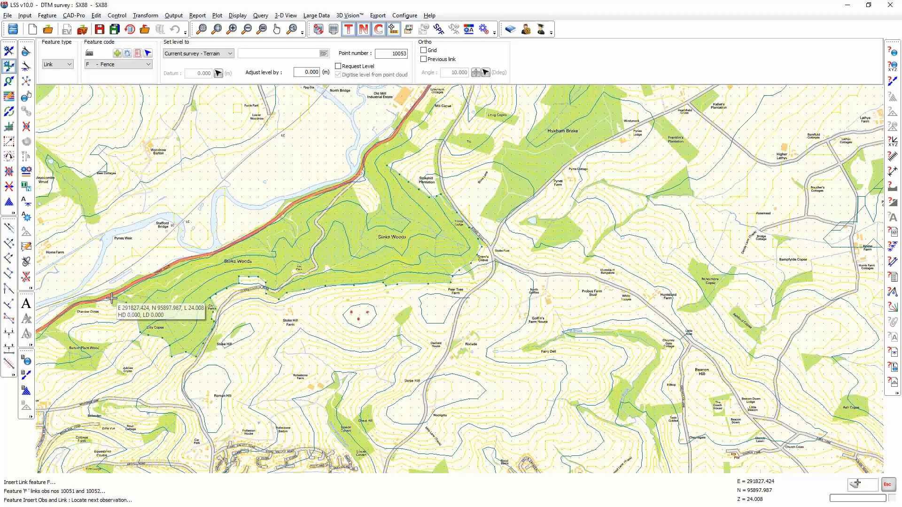
# - Continue the fence link north-east along the woodland edge beside the red main road to the side road junction
pyautogui.click(128, 287)
pyautogui.click(150, 278)
pyautogui.click(174, 267)
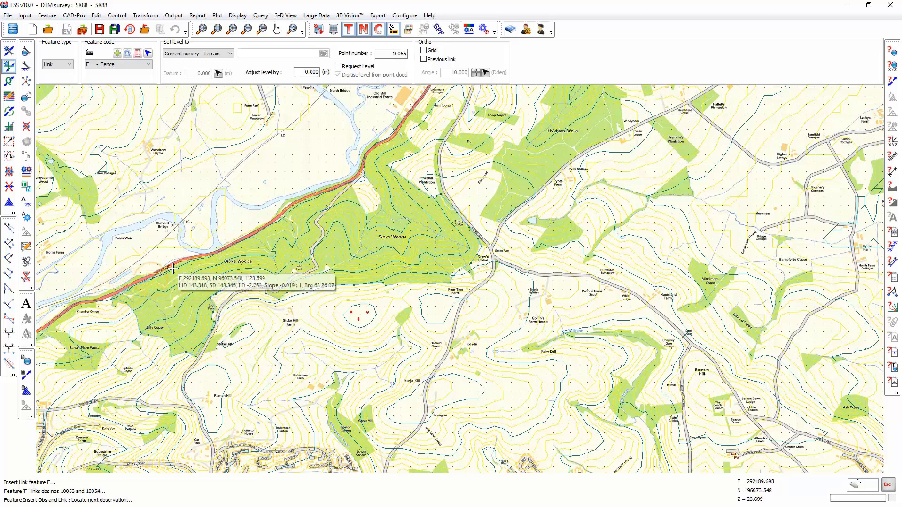
pyautogui.click(200, 253)
pyautogui.click(233, 243)
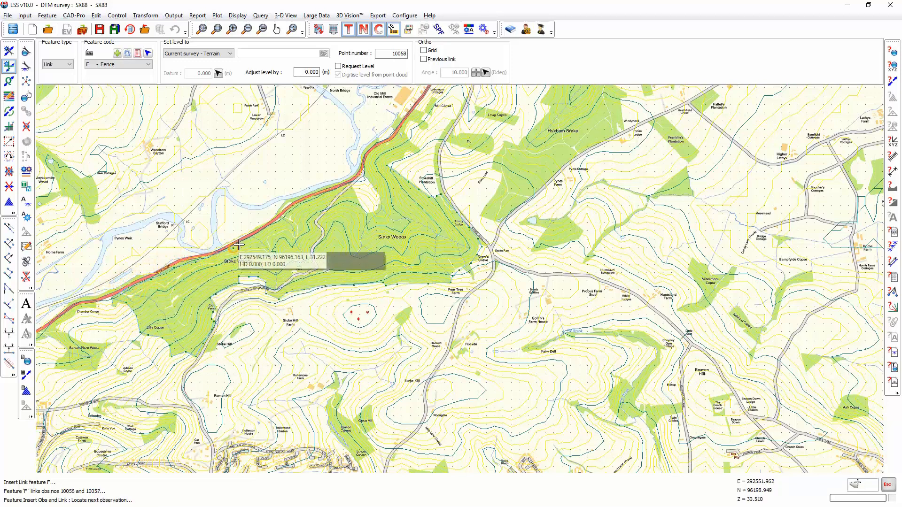
pyautogui.click(272, 227)
pyautogui.click(292, 212)
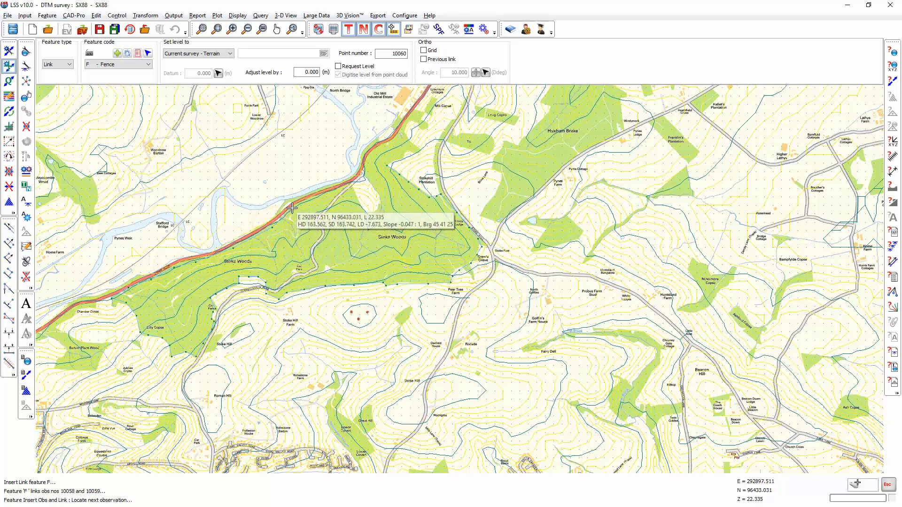
pyautogui.click(318, 196)
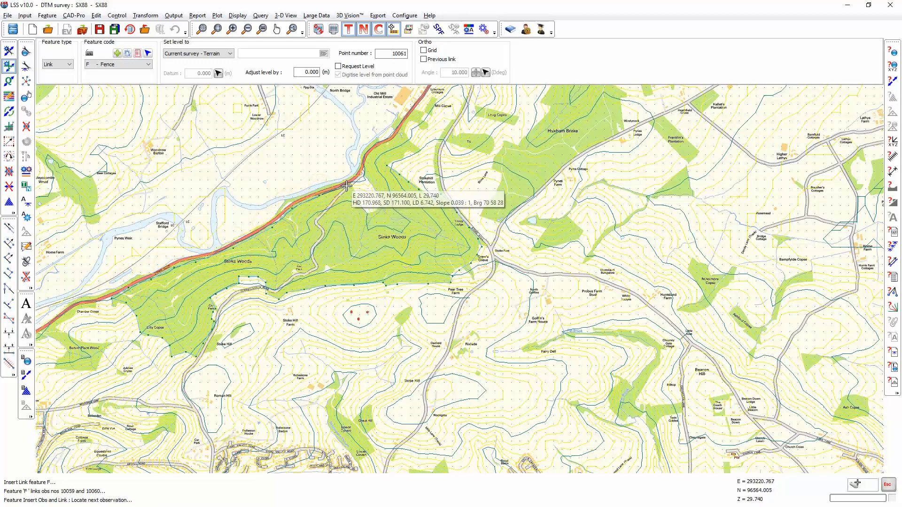
pyautogui.click(350, 185)
# - Continue the fence link around the unwooded clearing at the northern end of Stoke Woods
pyautogui.click(359, 201)
pyautogui.click(369, 217)
pyautogui.click(382, 207)
pyautogui.click(378, 194)
pyautogui.click(371, 180)
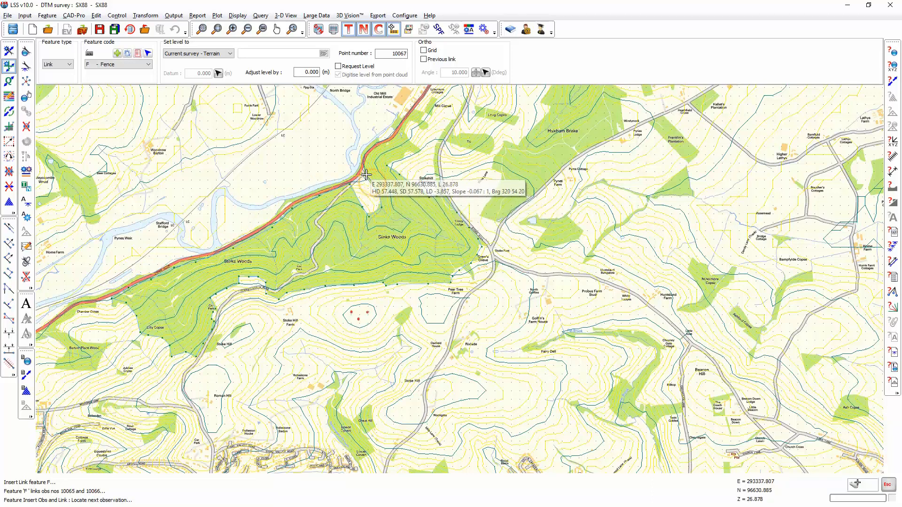
# - Continue the fence link past the road junction and across the wood's northern neck, closing it onto the first fence point
pyautogui.scroll(5, 363, 170)
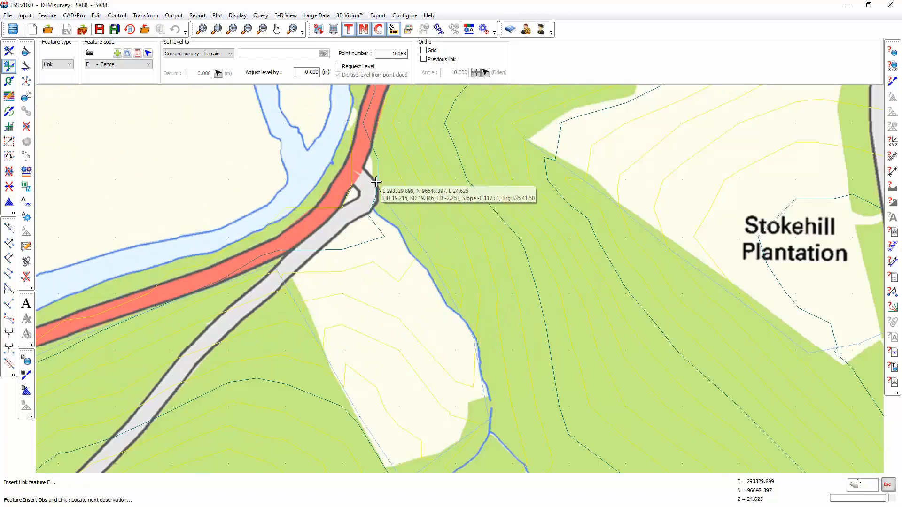
pyautogui.click(375, 166)
pyautogui.click(374, 148)
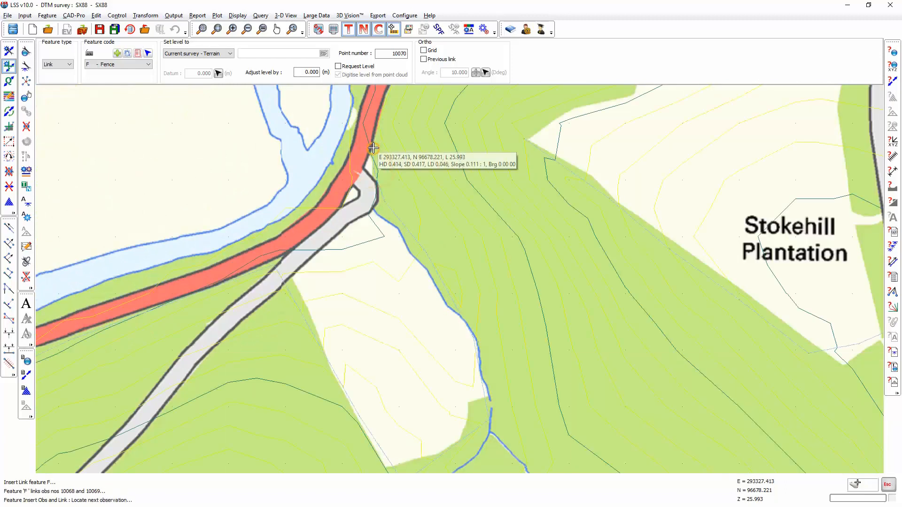
pyautogui.click(379, 122)
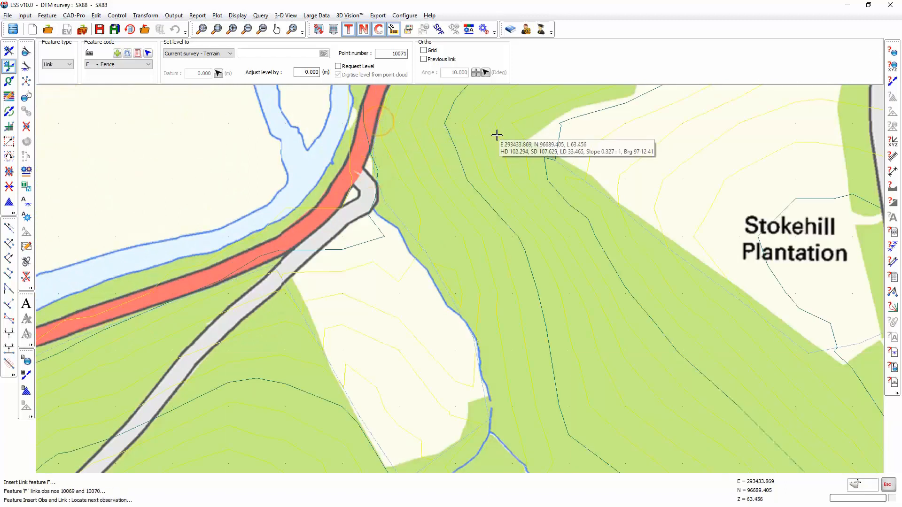
pyautogui.click(518, 137)
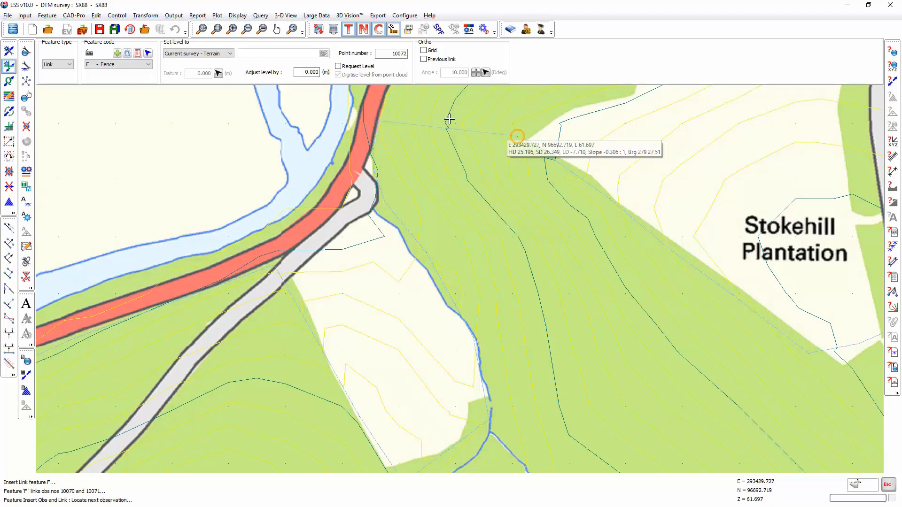
pyautogui.click(10, 81)
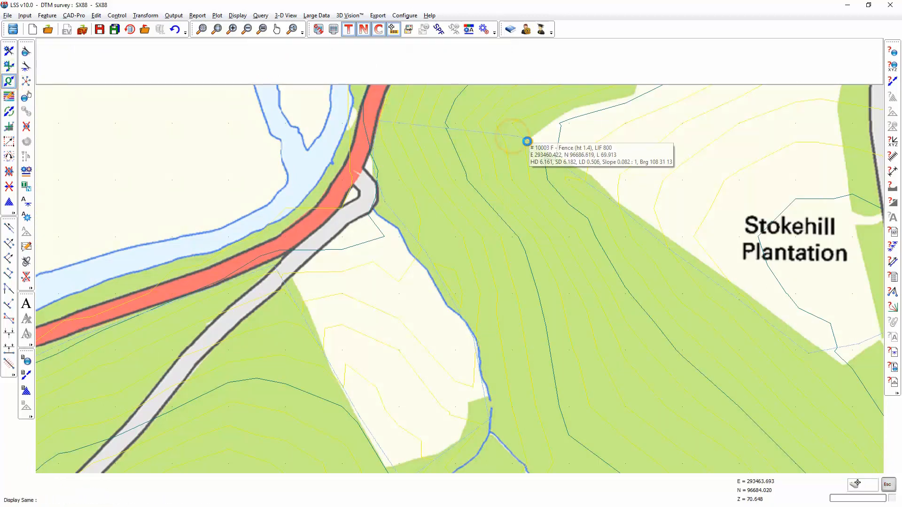
pyautogui.click(527, 142)
pyautogui.scroll(-4, 521, 155)
pyautogui.press('Escape')
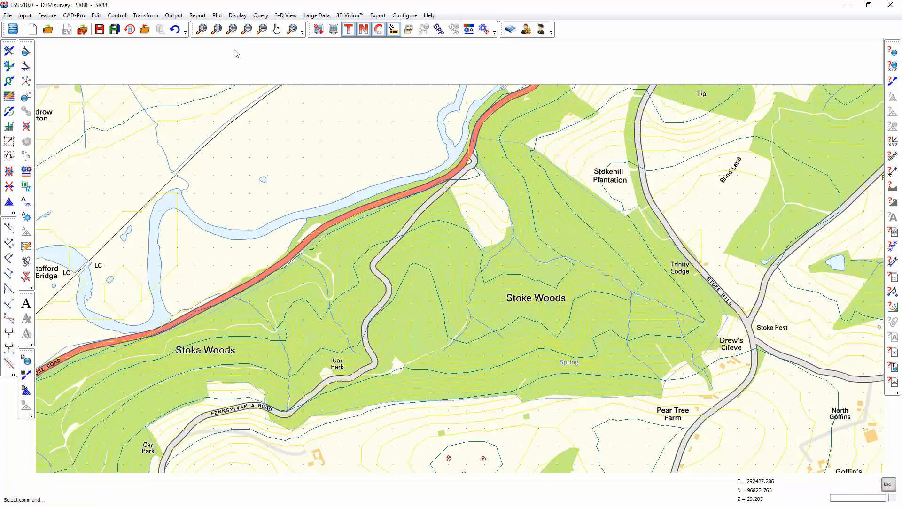
# - Add the 10MW 10m woodland surface feature to the fenced Stoke Woods area by enclosure, with a 5 m permitted gap between links
pyautogui.click(10, 202)
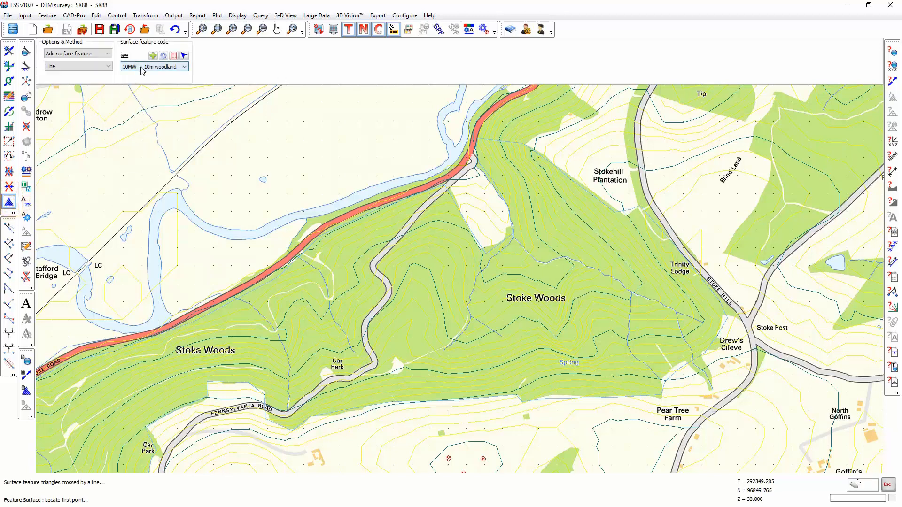
pyautogui.click(105, 68)
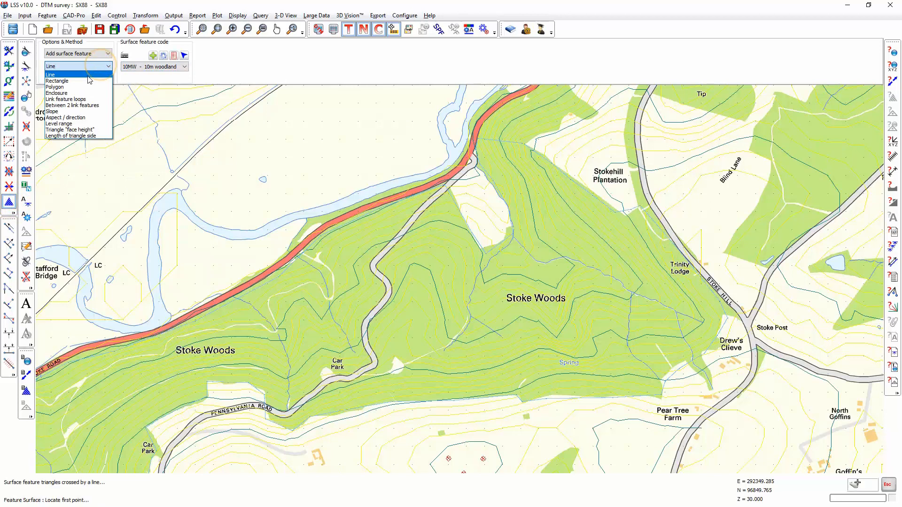
pyautogui.click(71, 94)
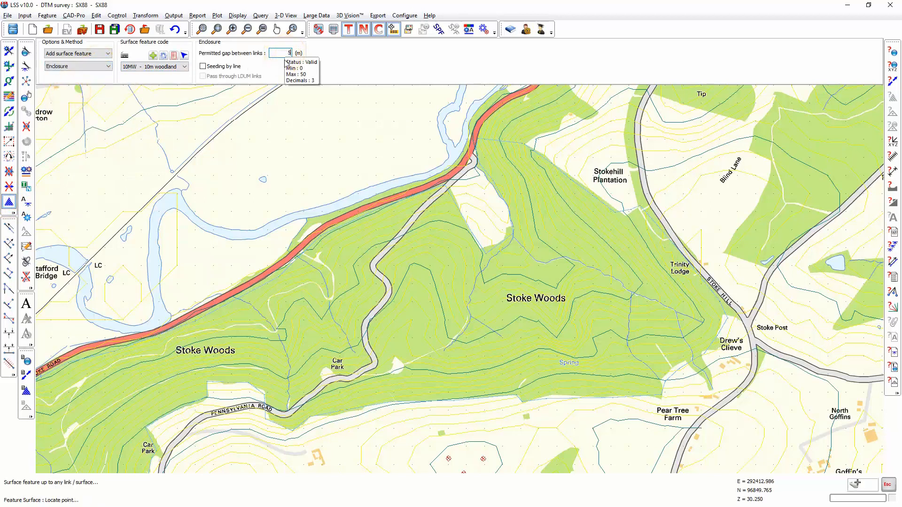
pyautogui.click(489, 301)
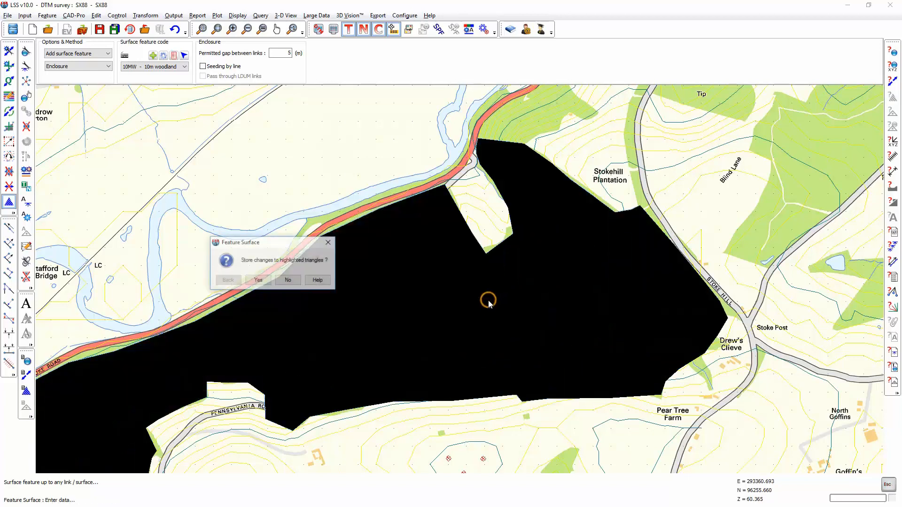
pyautogui.click(259, 281)
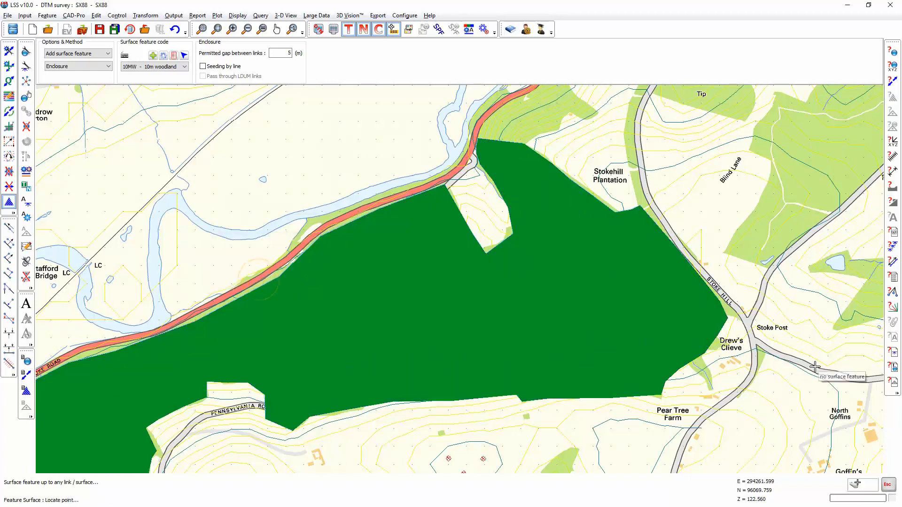
# - Query a user-defined section from the western turbine north across Stoke Woods to the riverside field and examine the sight line over the trees
pyautogui.click(892, 187)
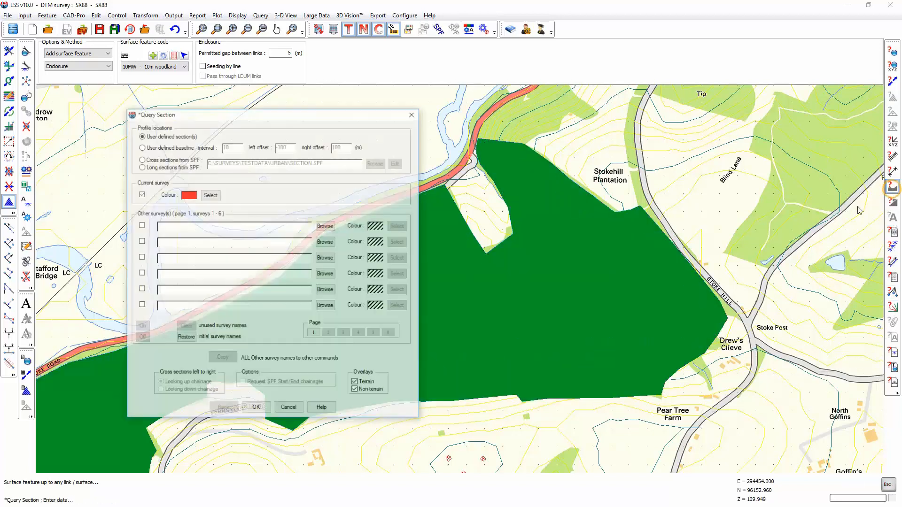
pyautogui.click(224, 409)
pyautogui.click(422, 323)
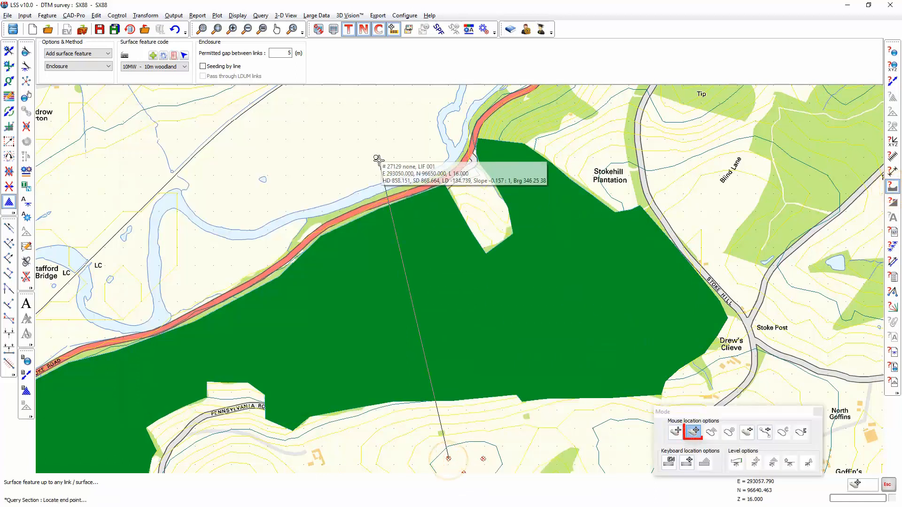
pyautogui.click(366, 148)
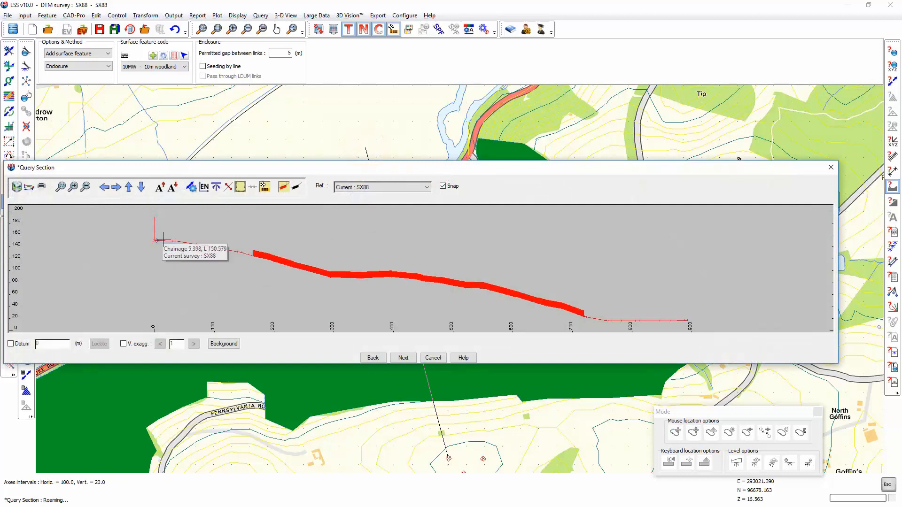
pyautogui.click(188, 243)
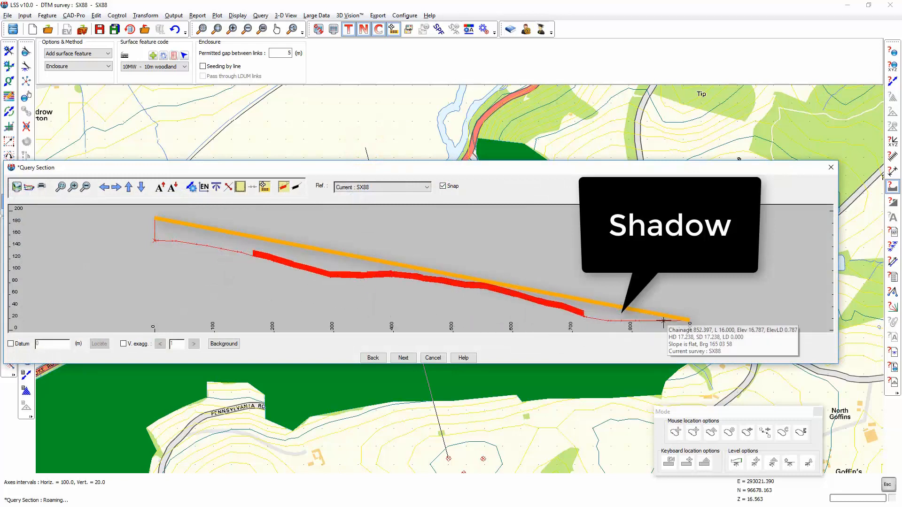
pyautogui.click(433, 358)
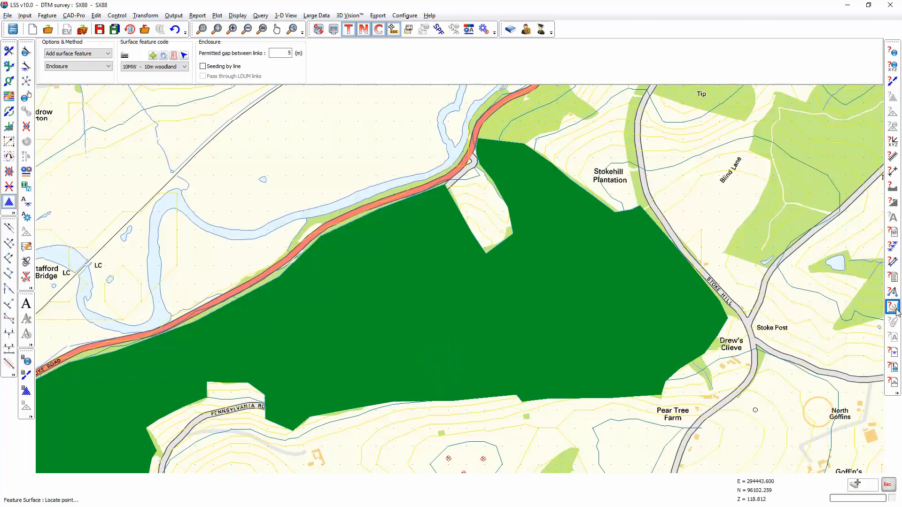
# - Query turbine visibility at 1.6 m eye height from points along Stoke Woods' southern edge, just inside the wood and near Pear Tree Farm
pyautogui.click(892, 293)
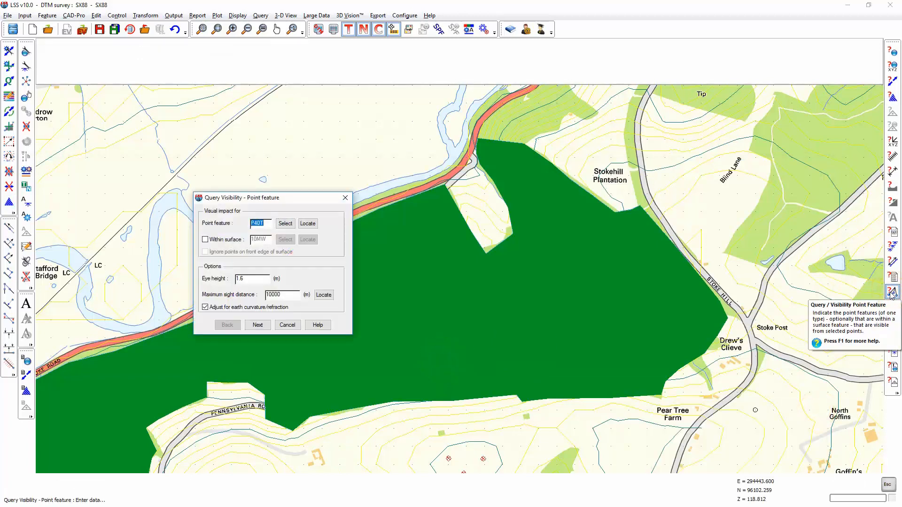
pyautogui.click(253, 325)
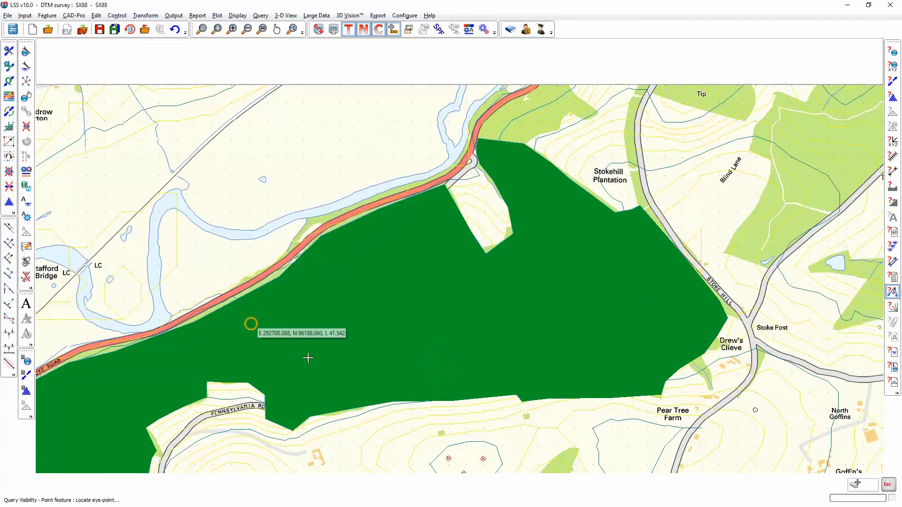
pyautogui.click(539, 411)
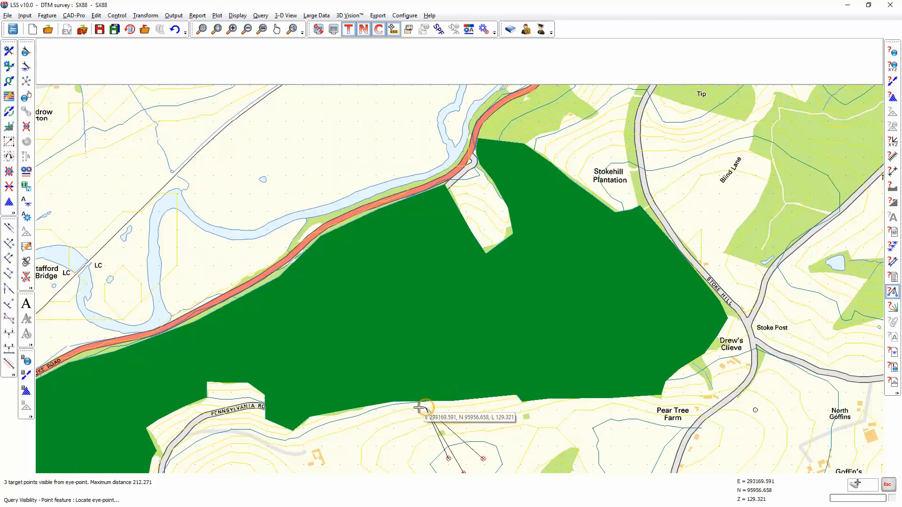
pyautogui.click(408, 395)
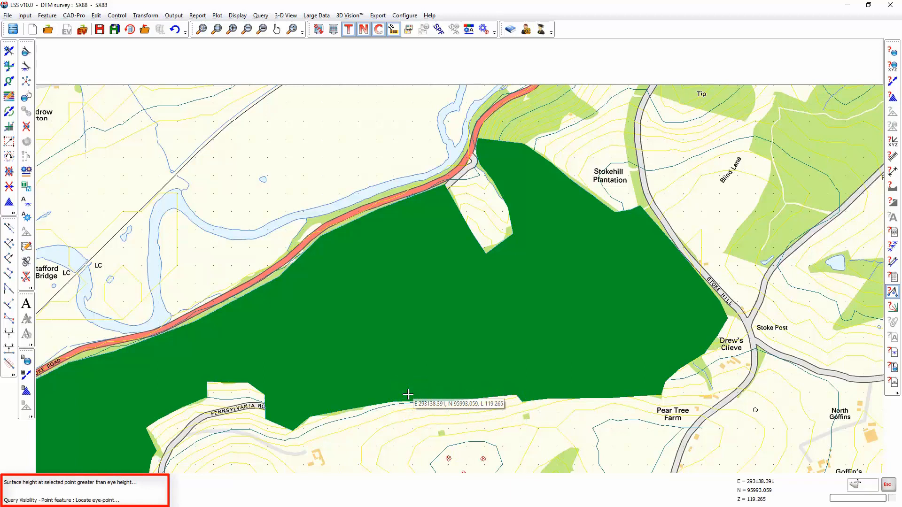
pyautogui.click(705, 376)
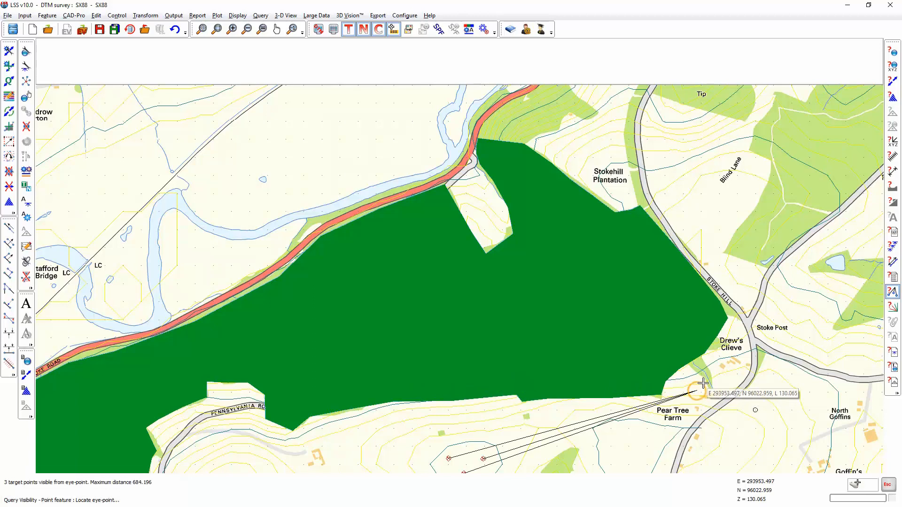
pyautogui.click(705, 383)
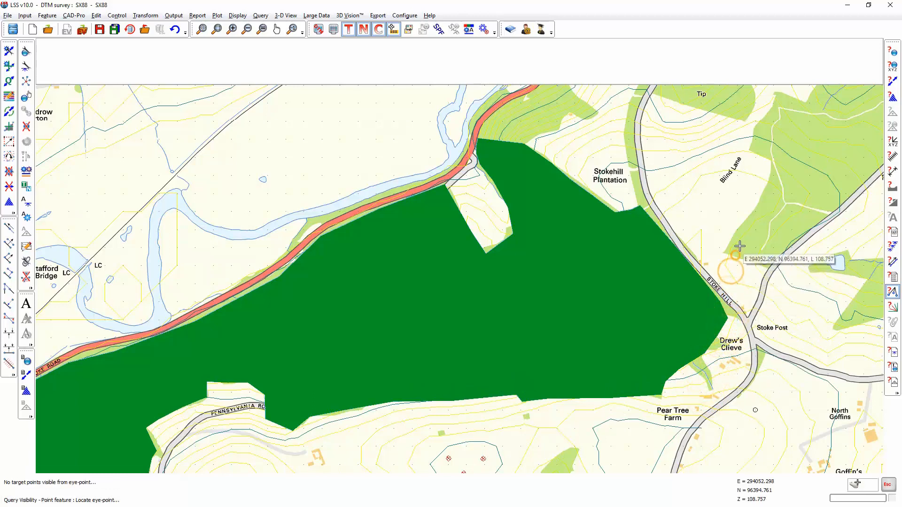
# - Query turbine visibility from eye-points around Blind Lane and westward along the ground north of Stokehill Plantation
pyautogui.click(753, 224)
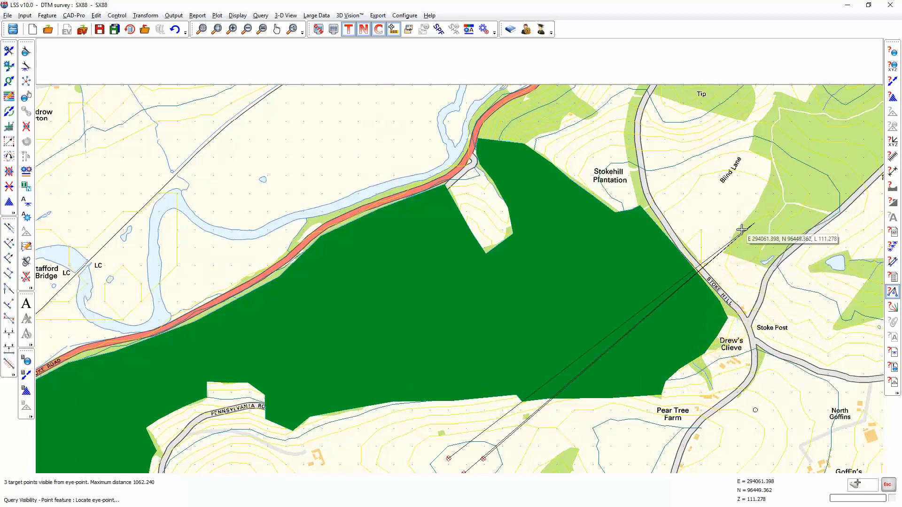
pyautogui.click(755, 220)
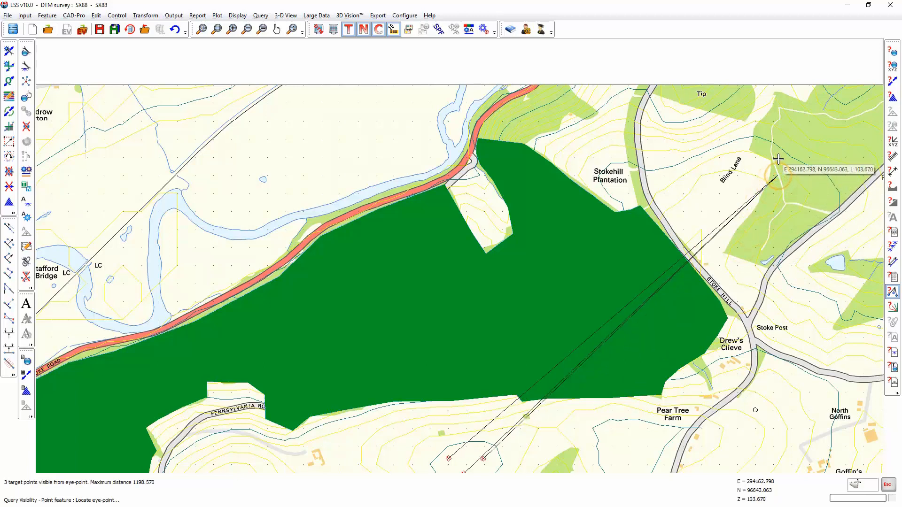
pyautogui.click(761, 139)
pyautogui.click(626, 136)
pyautogui.click(598, 137)
pyautogui.click(570, 131)
pyautogui.click(512, 126)
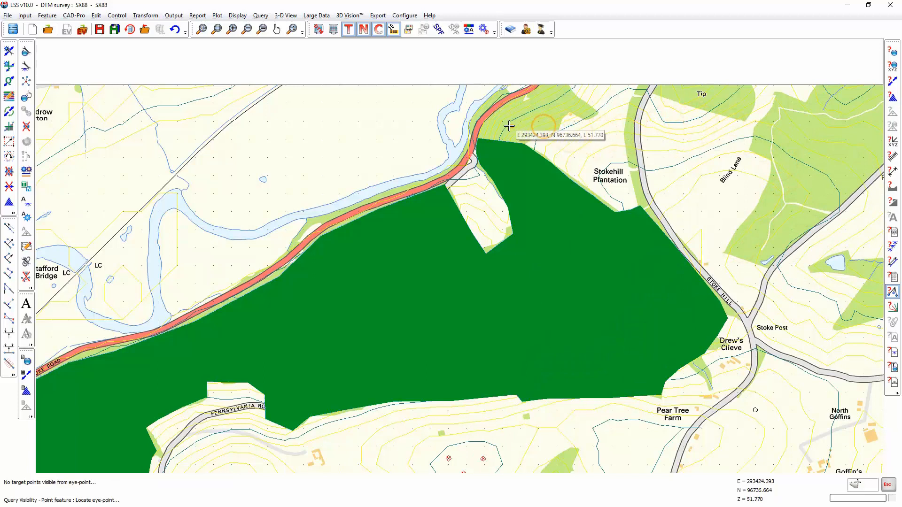
# - Query turbine visibility from eye-points westward across the river plain north of Stoke Woods, and finish the visibility query
pyautogui.click(453, 143)
pyautogui.click(425, 150)
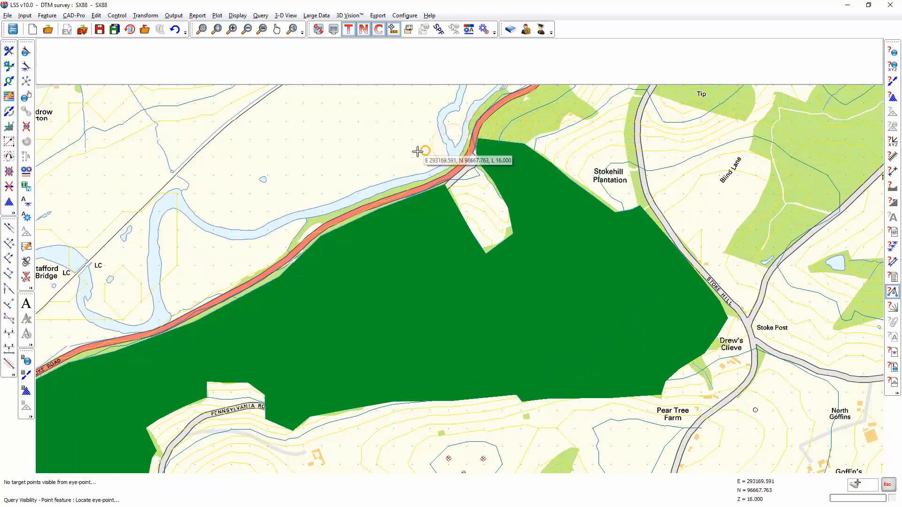
pyautogui.click(298, 159)
pyautogui.click(250, 160)
pyautogui.click(216, 169)
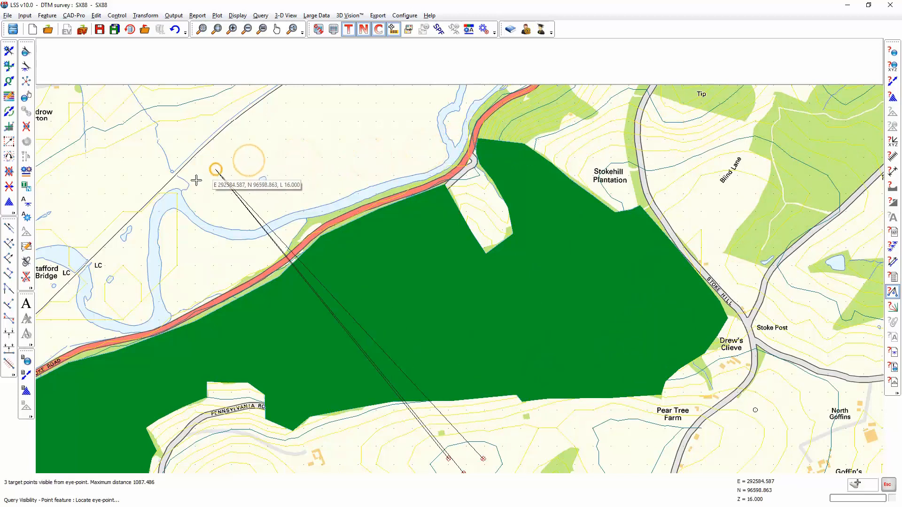
pyautogui.click(181, 187)
pyautogui.click(162, 198)
pyautogui.click(164, 198)
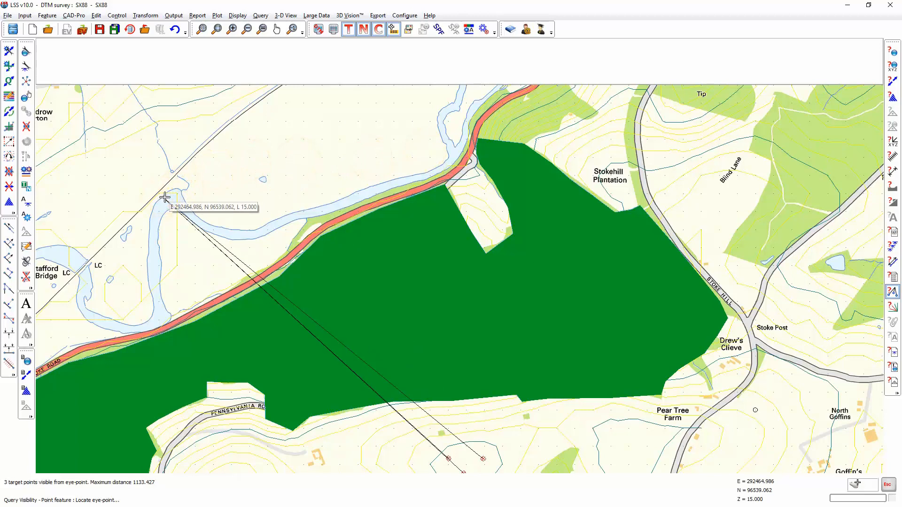
pyautogui.press('Escape')
pyautogui.click(288, 325)
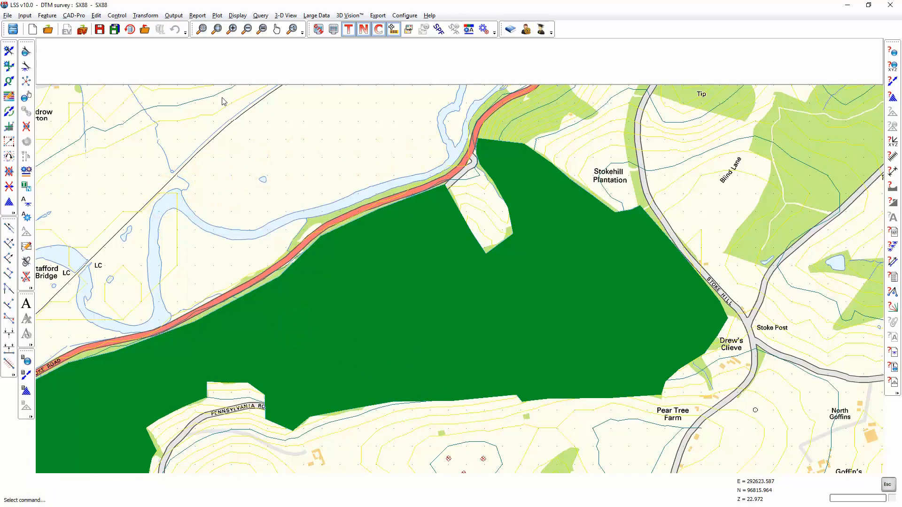
# - Create a new link feature 10MW in the legend, described as "10m trees", with a green display colour
pyautogui.click(471, 31)
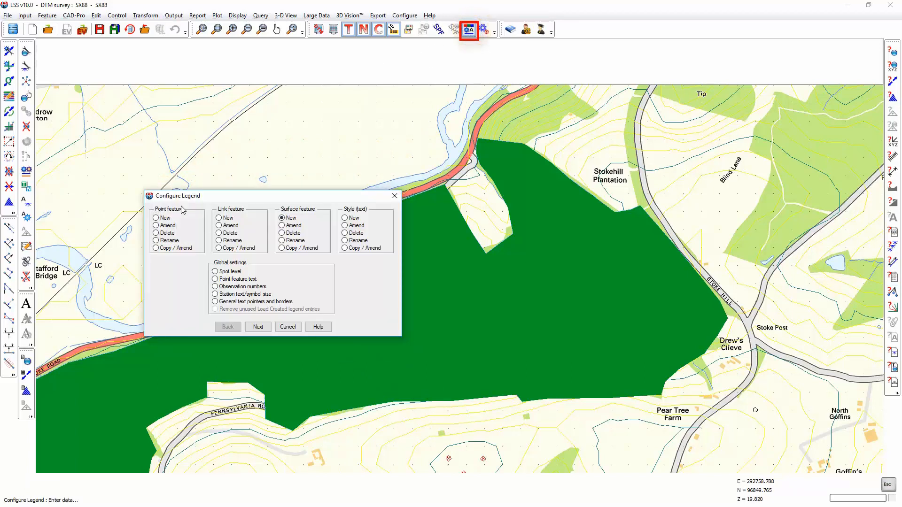
pyautogui.click(260, 329)
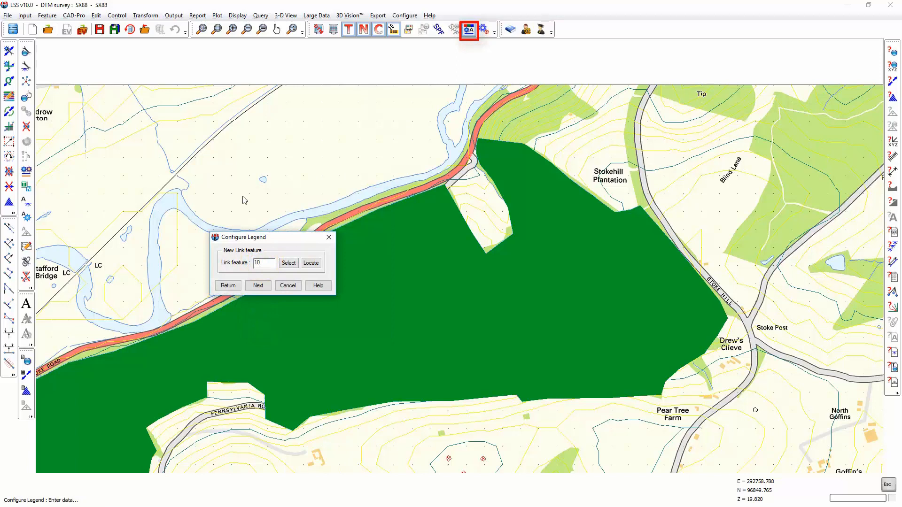
pyautogui.press('Return')
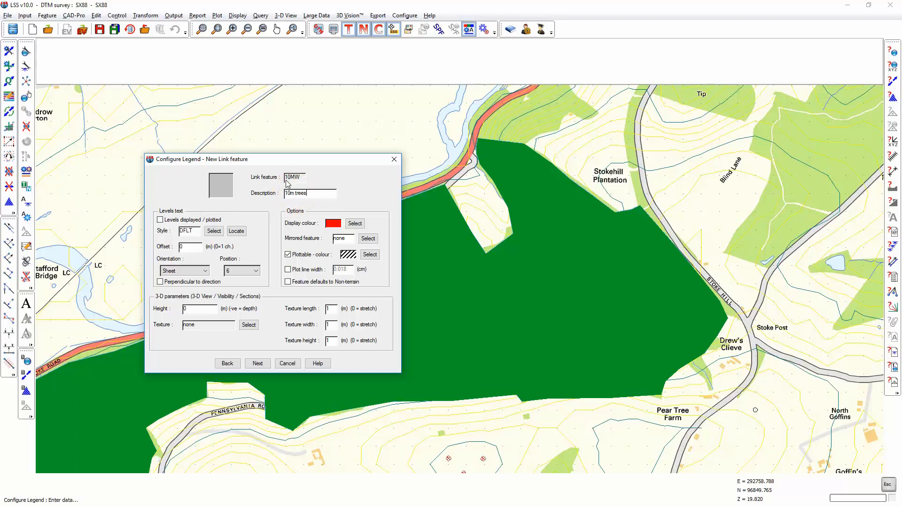
pyautogui.click(356, 224)
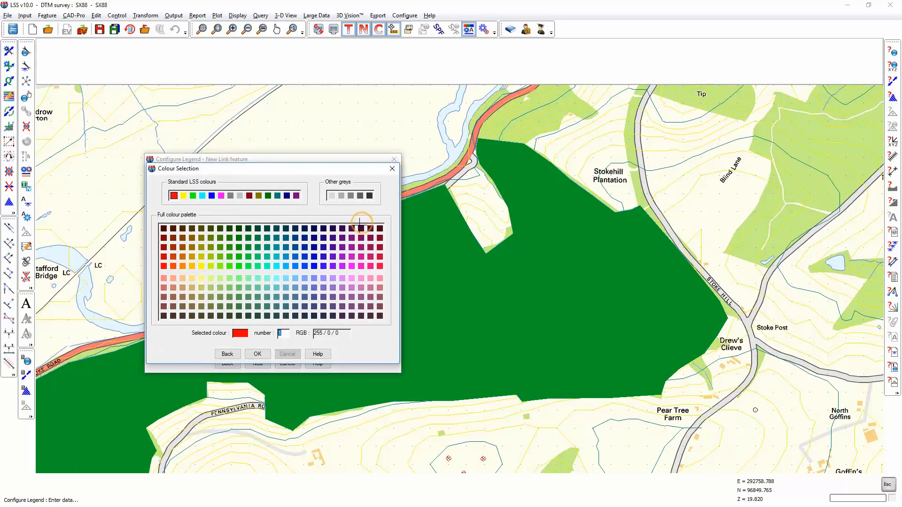
pyautogui.click(257, 355)
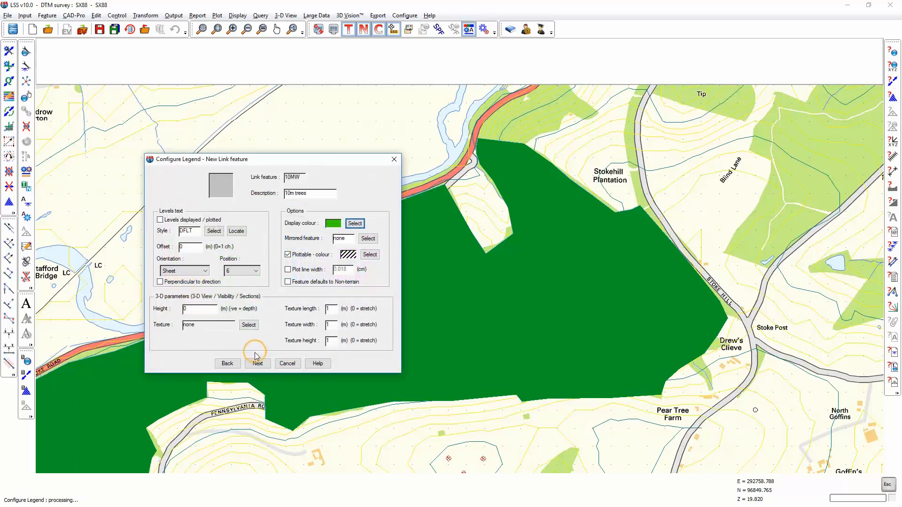
# - Set the 10MW link feature's 3-D height to 10 m, choose its first centre line symbol and save it to the legend
pyautogui.click(196, 313)
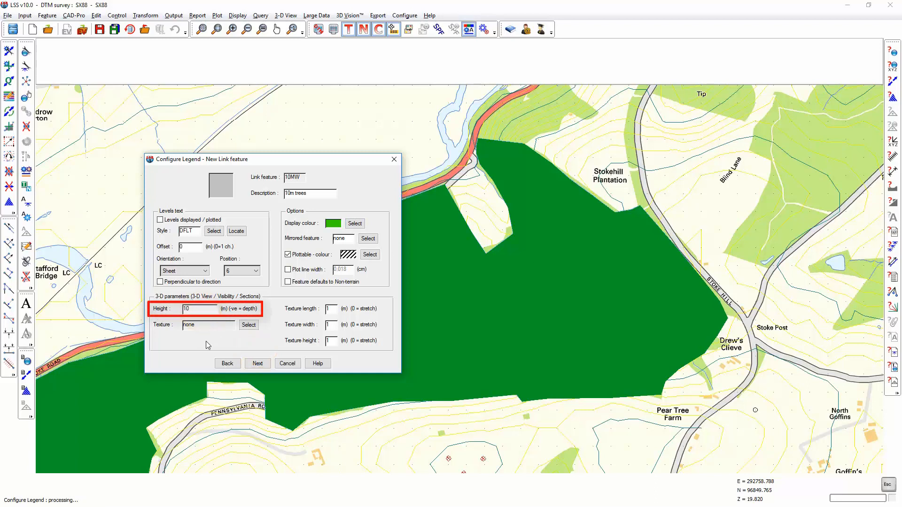
pyautogui.click(258, 363)
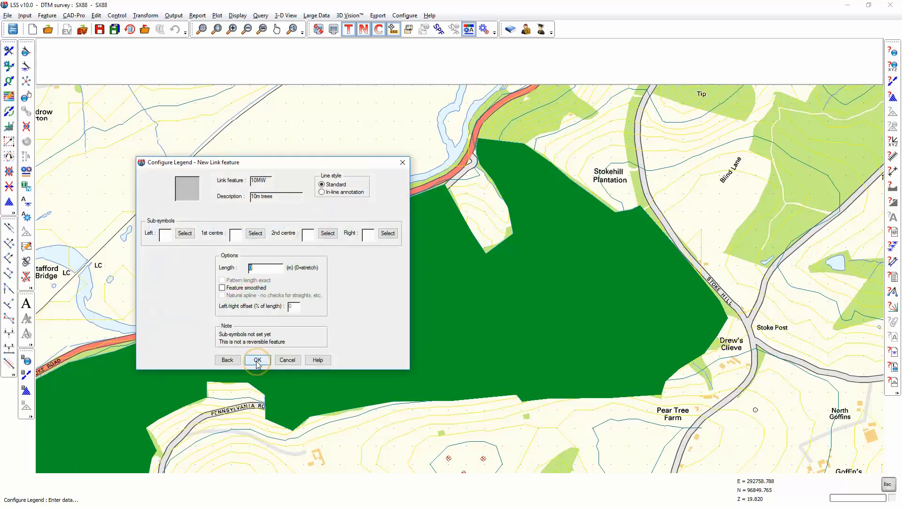
pyautogui.click(256, 234)
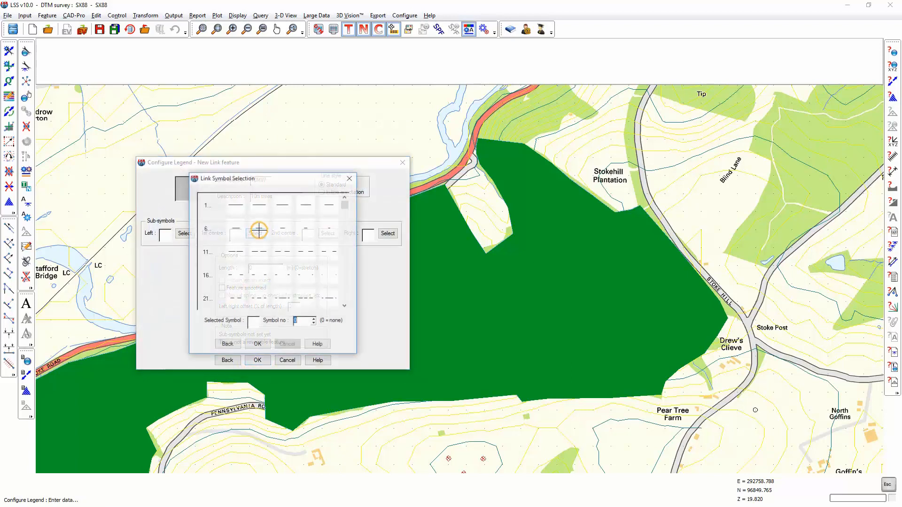
pyautogui.click(258, 345)
pyautogui.click(257, 364)
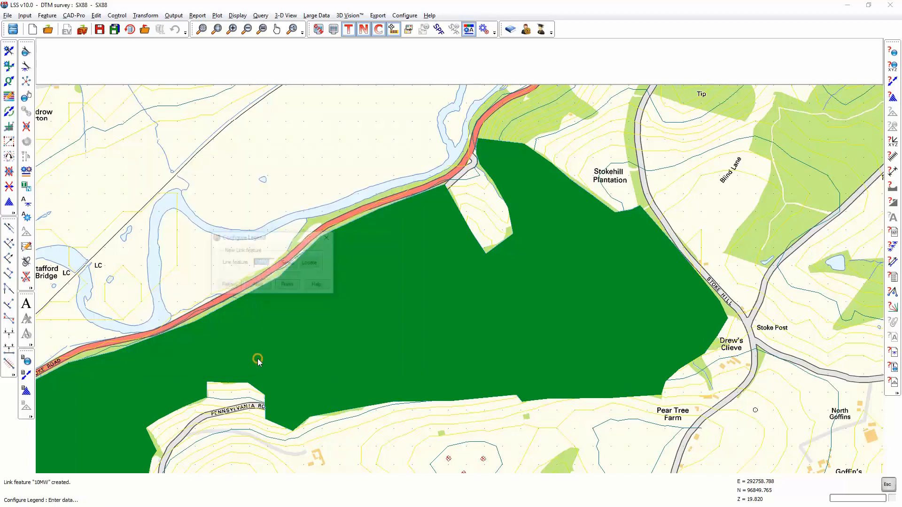
pyautogui.click(278, 290)
pyautogui.click(257, 281)
# - Digitise a 10MW tree line as a five-point link around the south, east and north sides of Stoke Hill Farm, with levels from the terrain
pyautogui.moveTo(359, 430); pyautogui.dragTo(332, 278, button='middle')
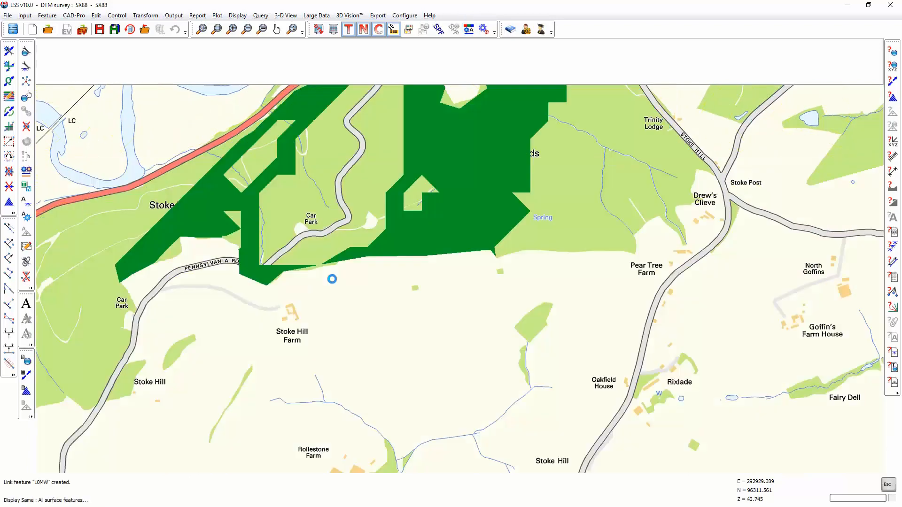
pyautogui.click(9, 66)
pyautogui.click(108, 65)
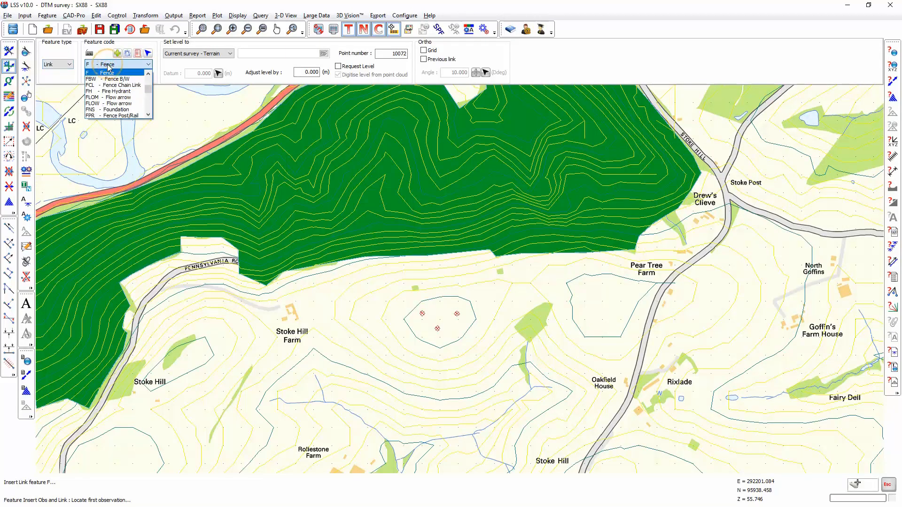
pyautogui.click(108, 73)
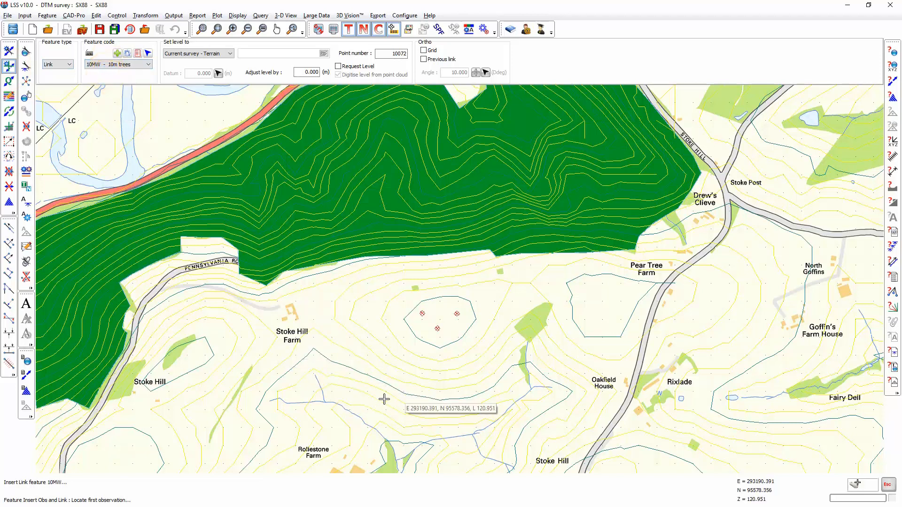
pyautogui.click(271, 348)
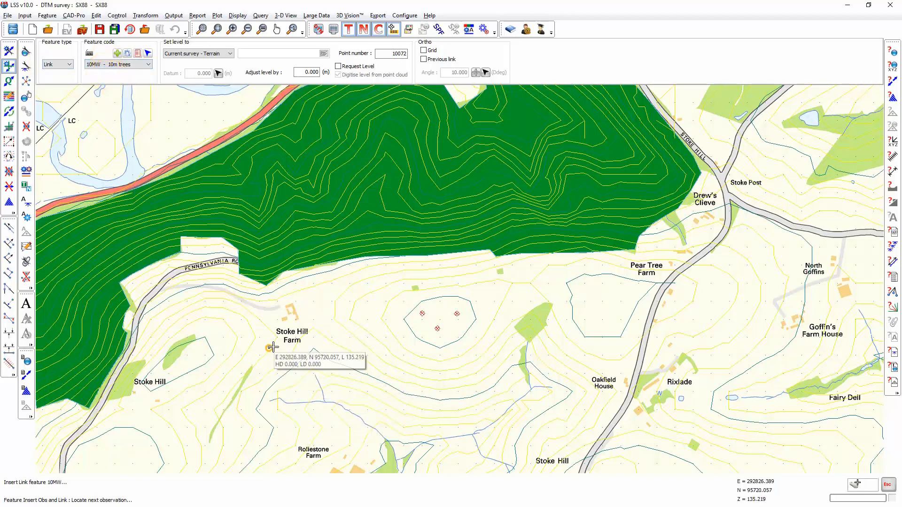
pyautogui.click(315, 340)
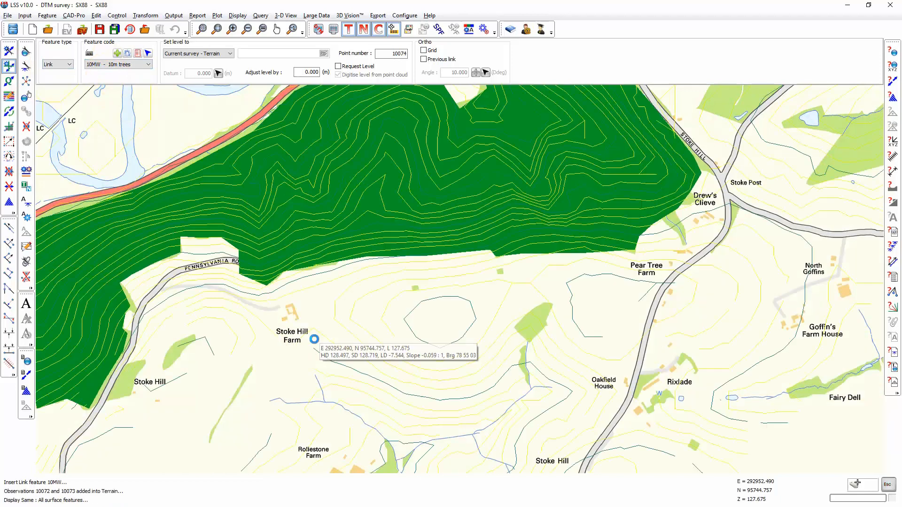
pyautogui.click(305, 306)
pyautogui.click(298, 291)
pyautogui.click(265, 302)
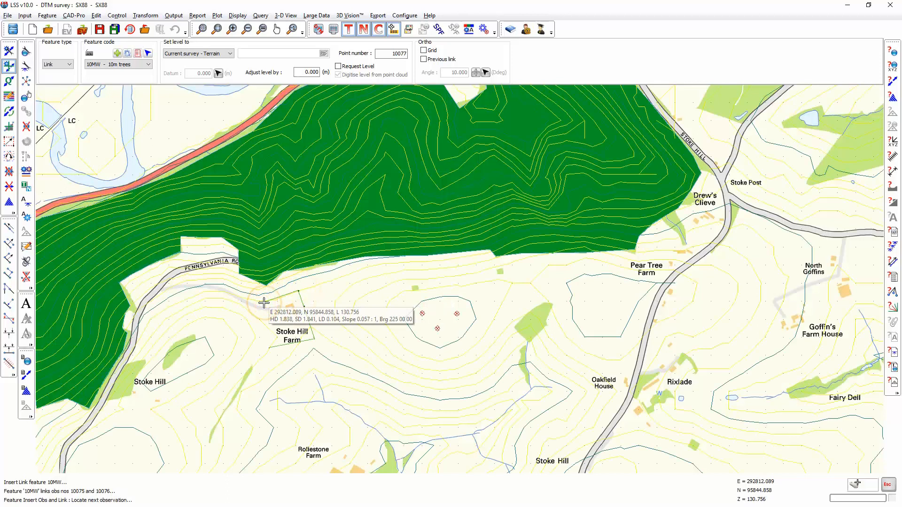
pyautogui.press('Escape')
# - Query turbine visibility from eye-points around the Stoke Hill Farm buildings, inside the 10MW tree line
pyautogui.click(893, 292)
pyautogui.click(263, 325)
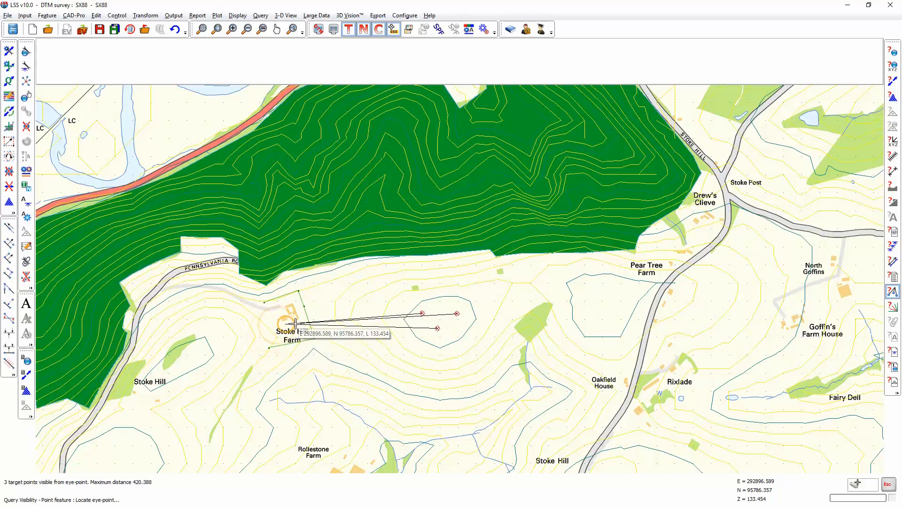
pyautogui.scroll(4, 299, 321)
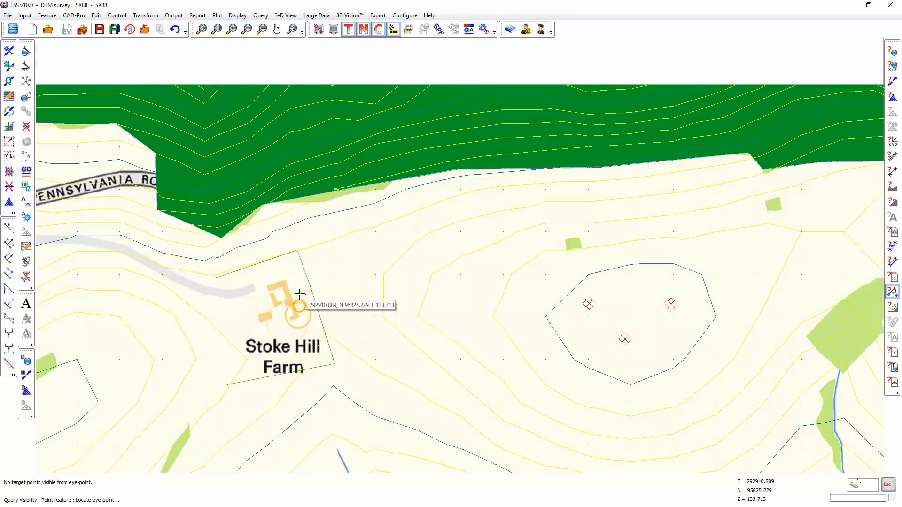
pyautogui.click(298, 269)
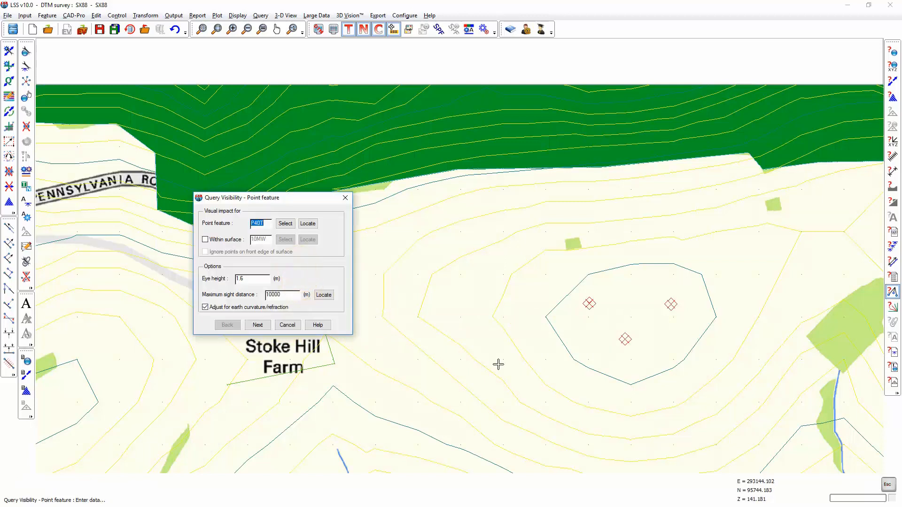